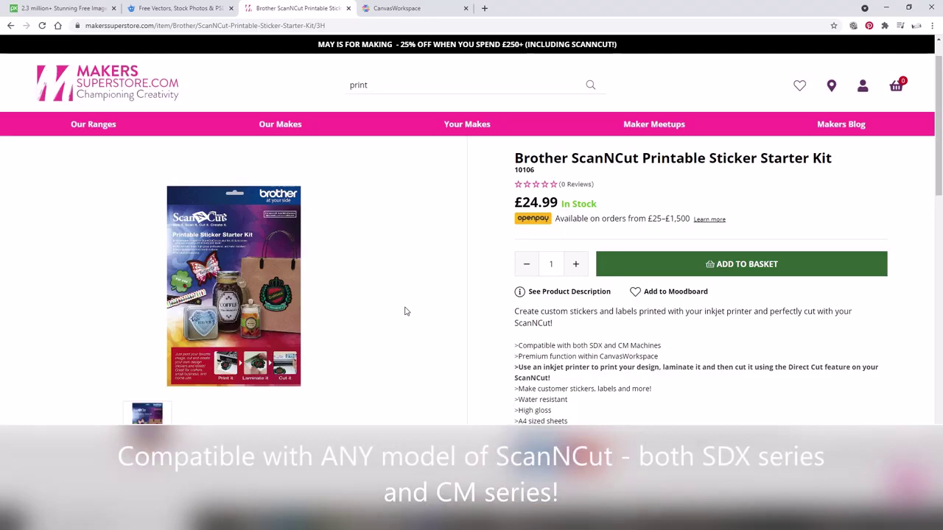
Switch from the sticker kit product page to the CanvasWorkspace browser tab.
{"action": "key", "text": "ctrl+Tab"}
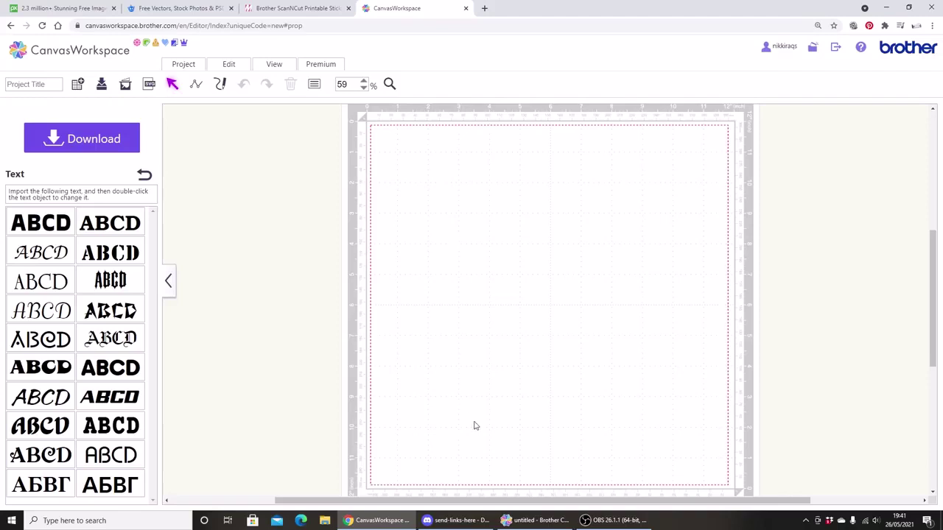
Bring the CanvasWorkspace desktop app forward, then return to the browser's web editor.
{"action": "left_click", "coordinate": [527, 523]}
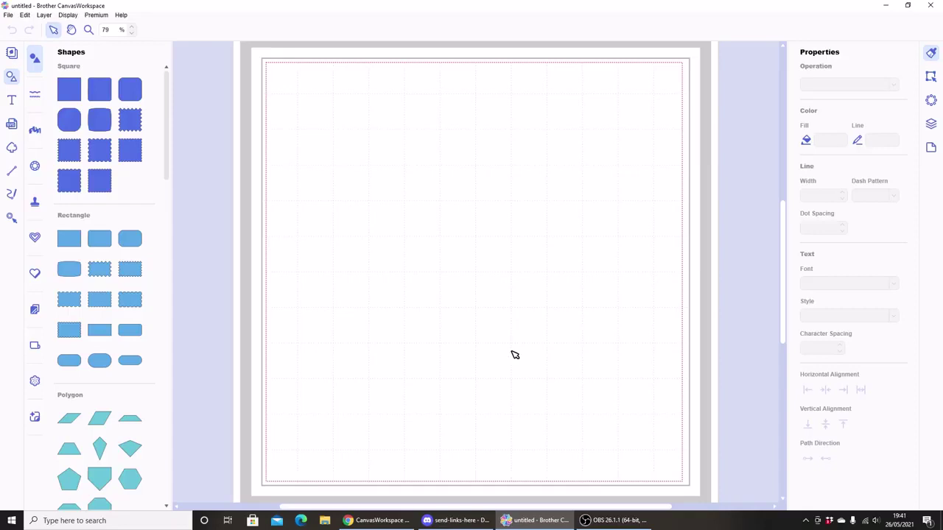
{"action": "left_click", "coordinate": [380, 520]}
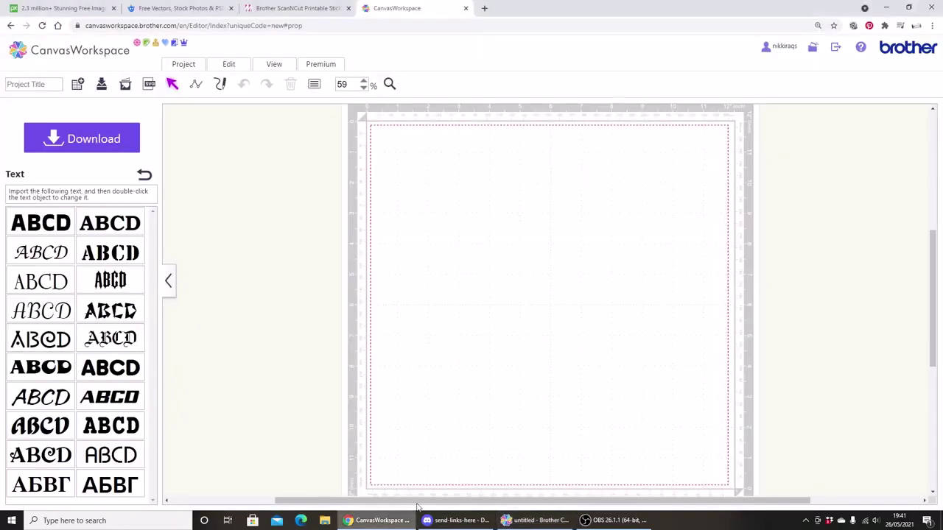
Verify Printable Sticker appears in the account's activated premium functions, then go back home.
{"action": "left_click", "coordinate": [787, 50]}
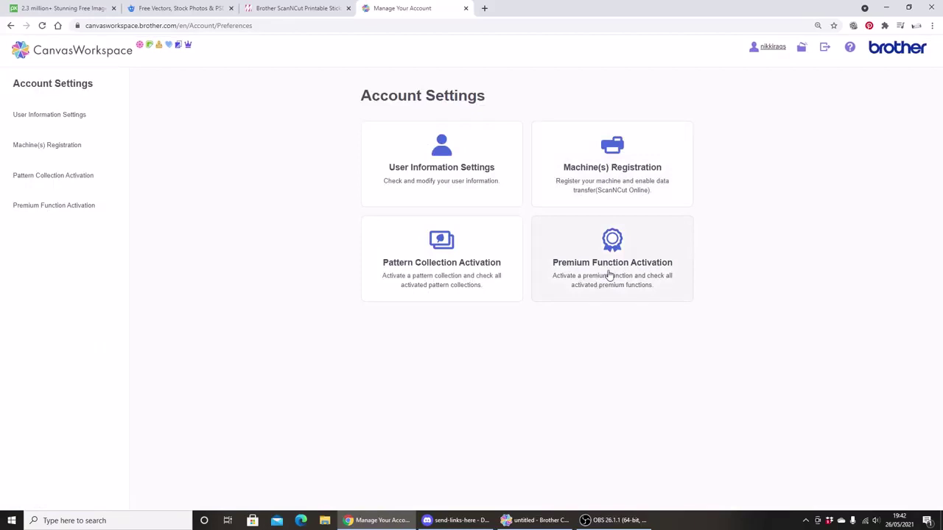
{"action": "left_click", "coordinate": [609, 276]}
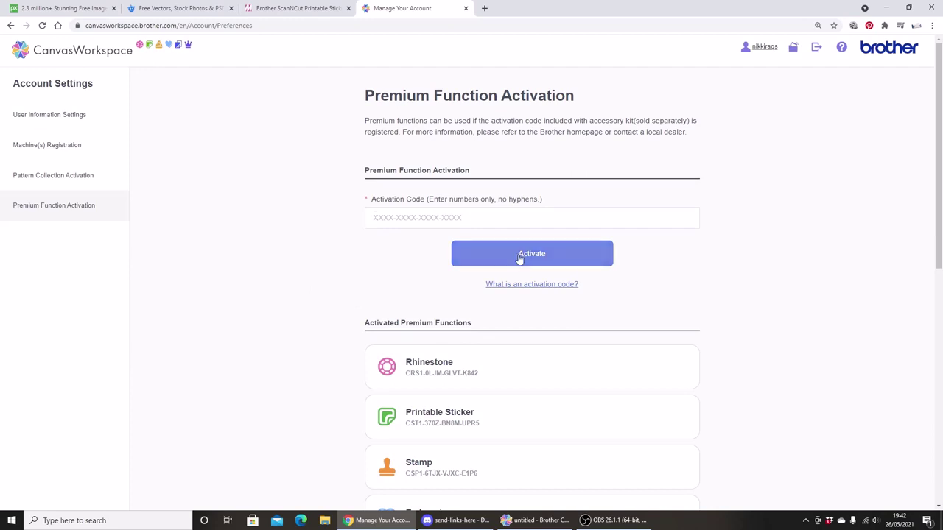
{"action": "scroll", "coordinate": [518, 297], "scroll_direction": "down", "scroll_amount": 2}
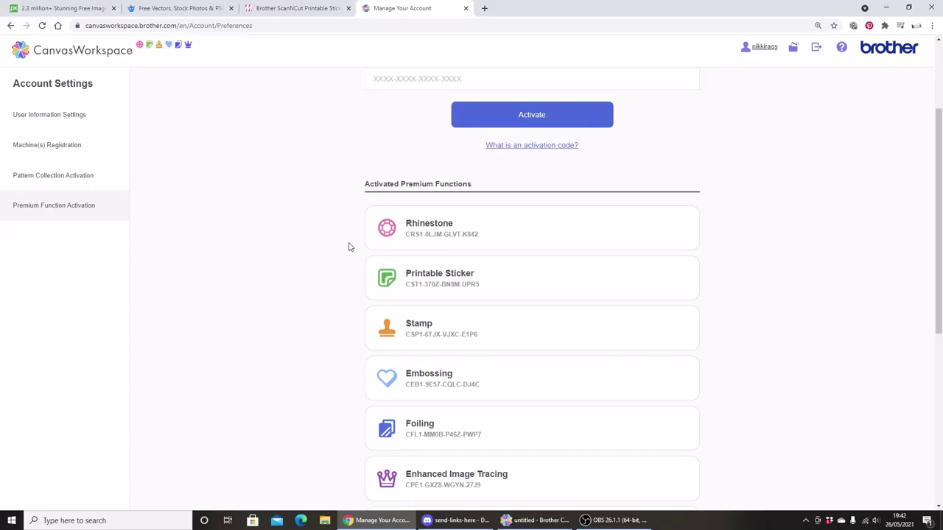
{"action": "scroll", "coordinate": [847, 254], "scroll_direction": "up", "scroll_amount": 2}
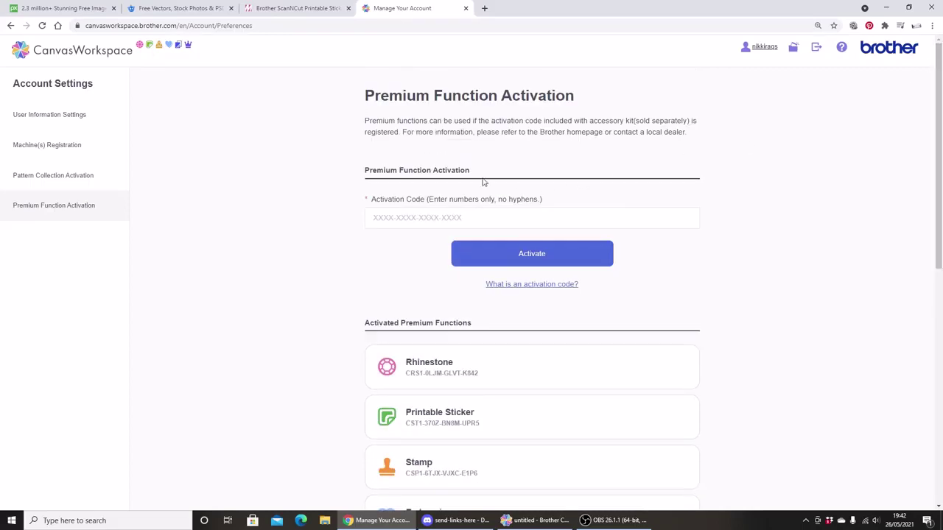
{"action": "left_click", "coordinate": [21, 55]}
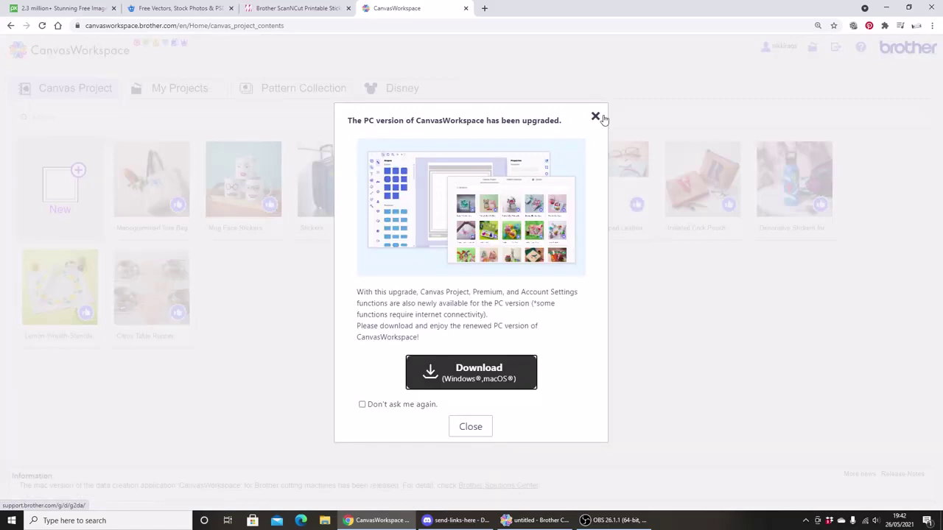
Dismiss the upgrade notice and create a new project with an A4 (8.3 × 11.7 in) Portrait area.
{"action": "left_click", "coordinate": [595, 117]}
{"action": "left_click", "coordinate": [59, 188]}
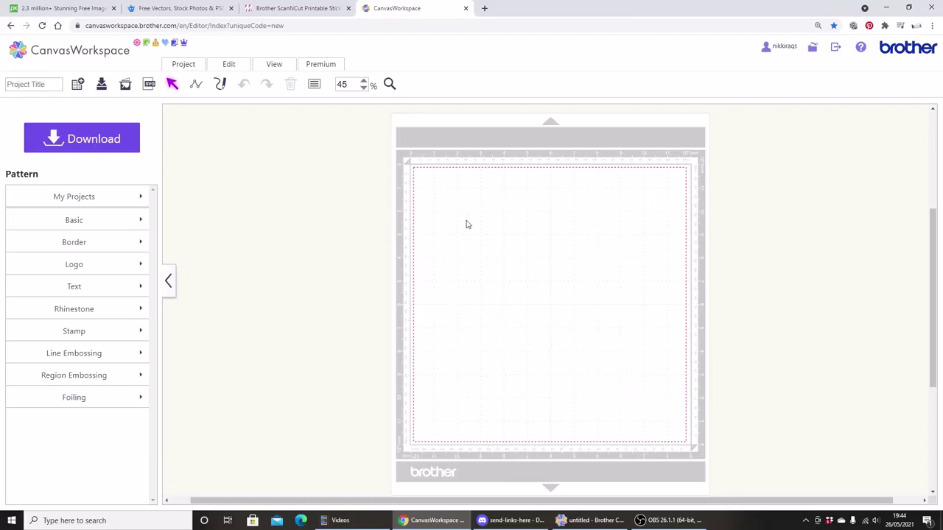
{"action": "left_click", "coordinate": [186, 64]}
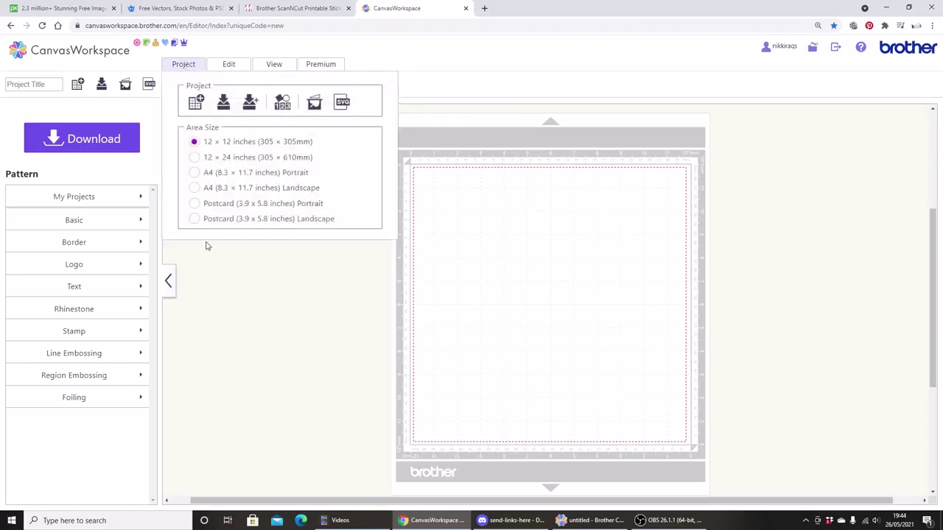
{"action": "left_click", "coordinate": [194, 172]}
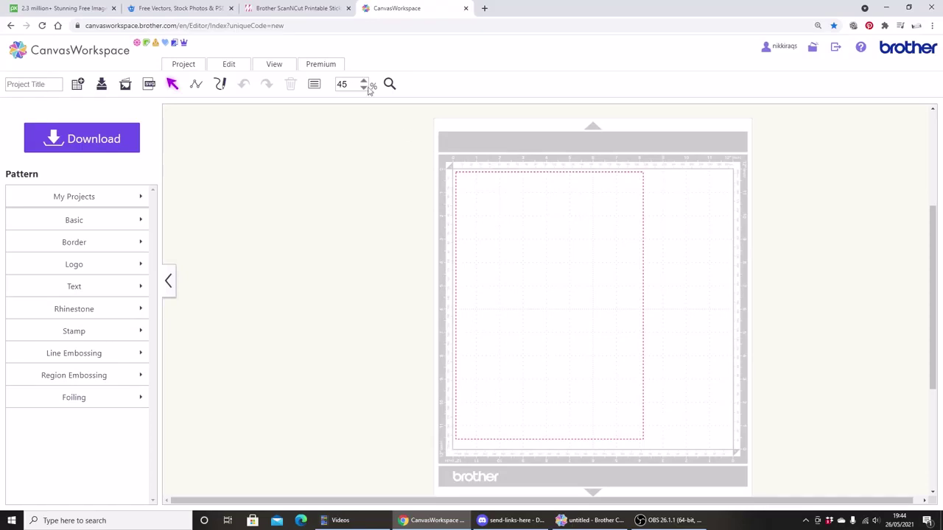
Show the Premium functions, revealing the Rhinestone and Printable Sticker tools.
{"action": "left_click", "coordinate": [330, 67]}
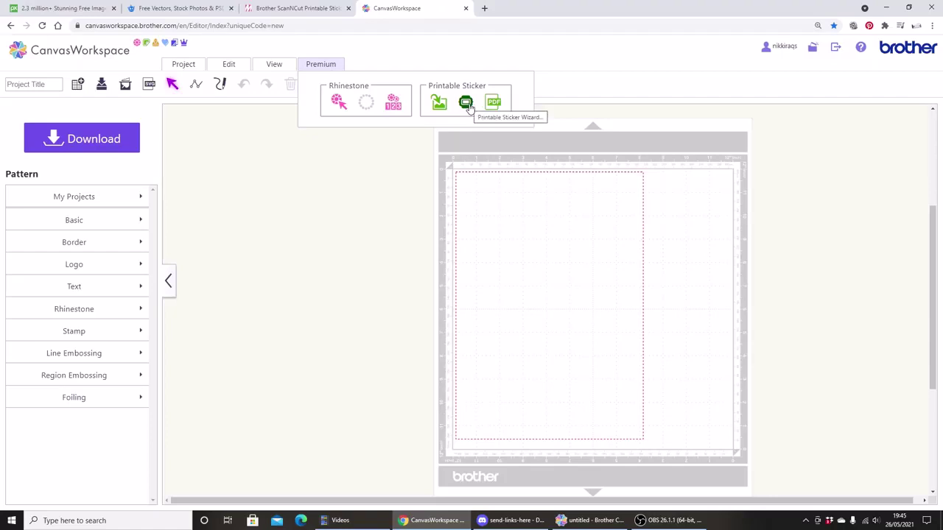
Launch the Printable Sticker Wizard and preview the Thank you, CELEBRATE!, Herb Tea and crest Frame templates.
{"action": "left_click", "coordinate": [466, 103]}
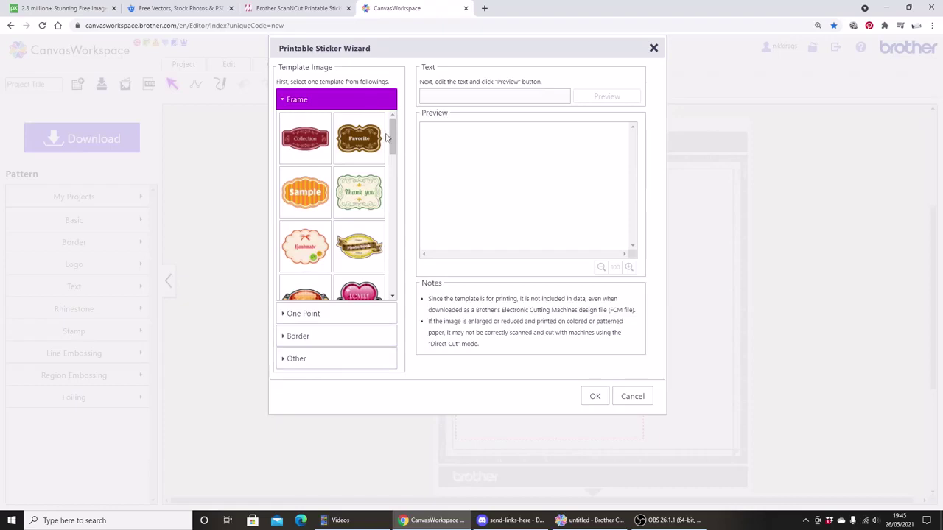
{"action": "left_click", "coordinate": [361, 193]}
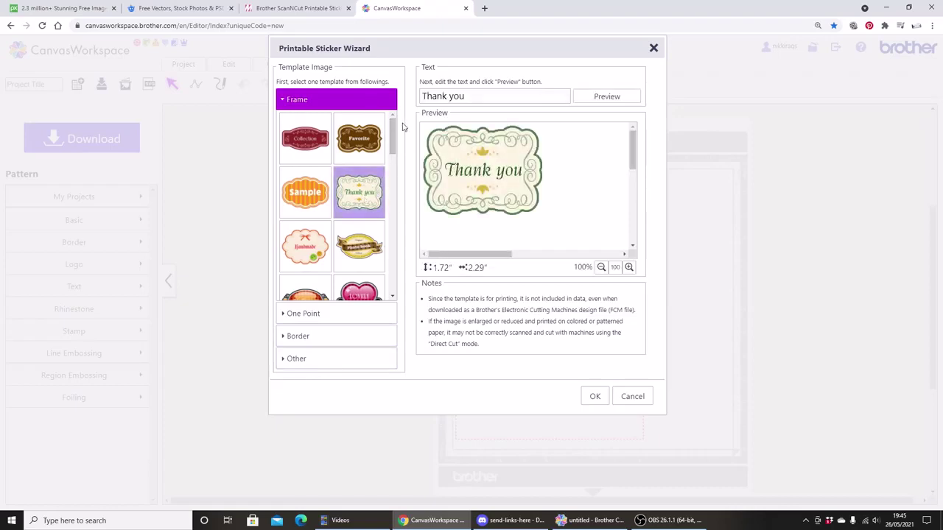
{"action": "left_click_drag", "start_coordinate": [391, 130], "coordinate": [395, 177]}
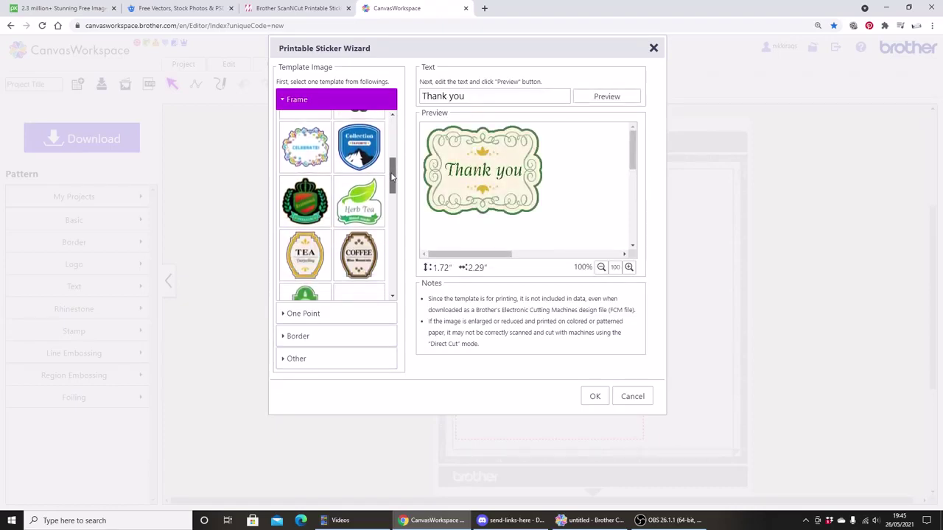
{"action": "left_click", "coordinate": [313, 147]}
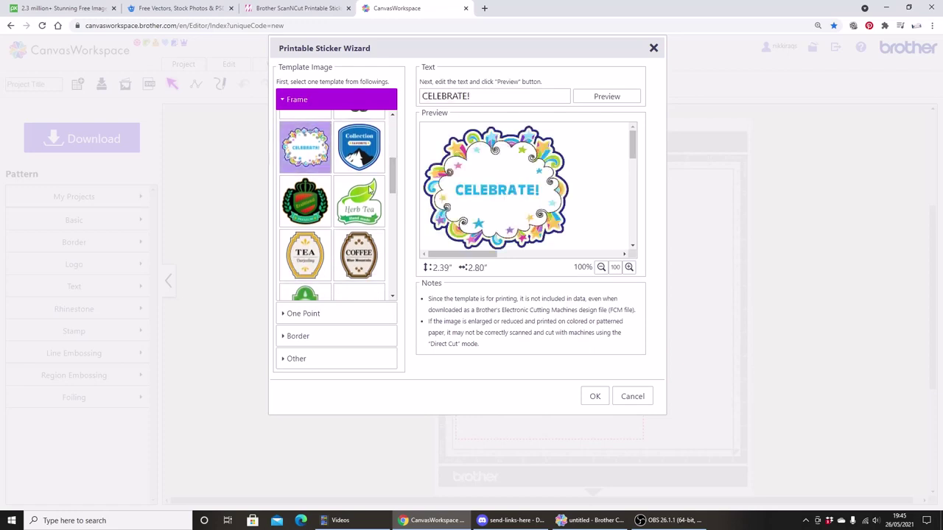
{"action": "left_click", "coordinate": [366, 208]}
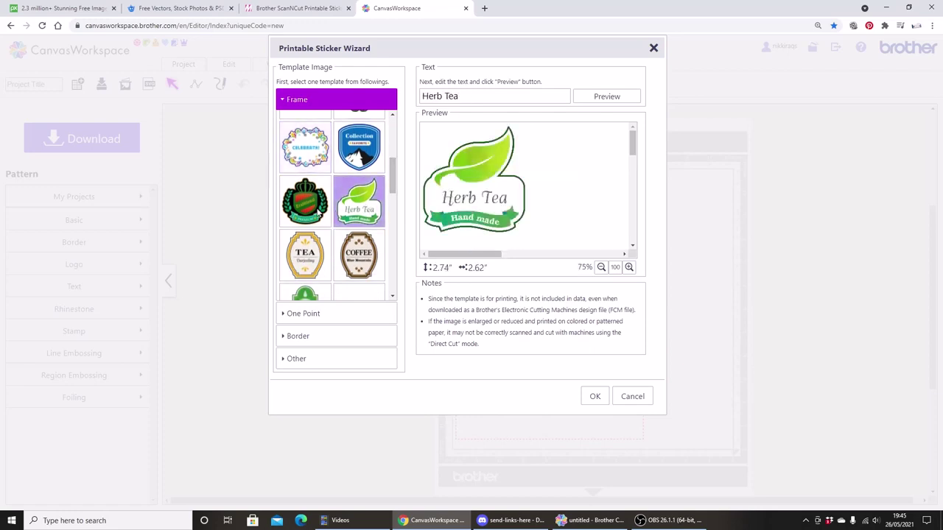
{"action": "left_click", "coordinate": [317, 214]}
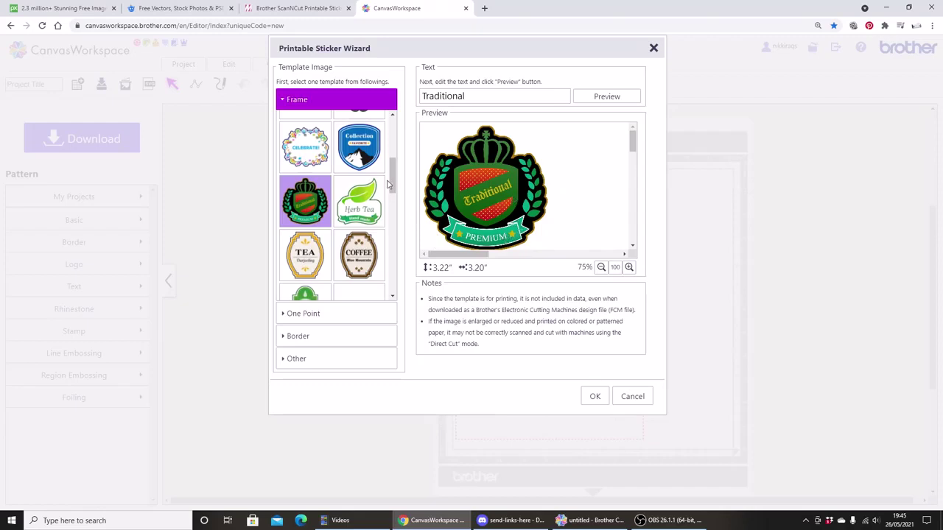
Preview the TOY BOX, Dressing and Hello my name is Frame templates.
{"action": "scroll", "coordinate": [391, 182], "scroll_direction": "down", "scroll_amount": 5}
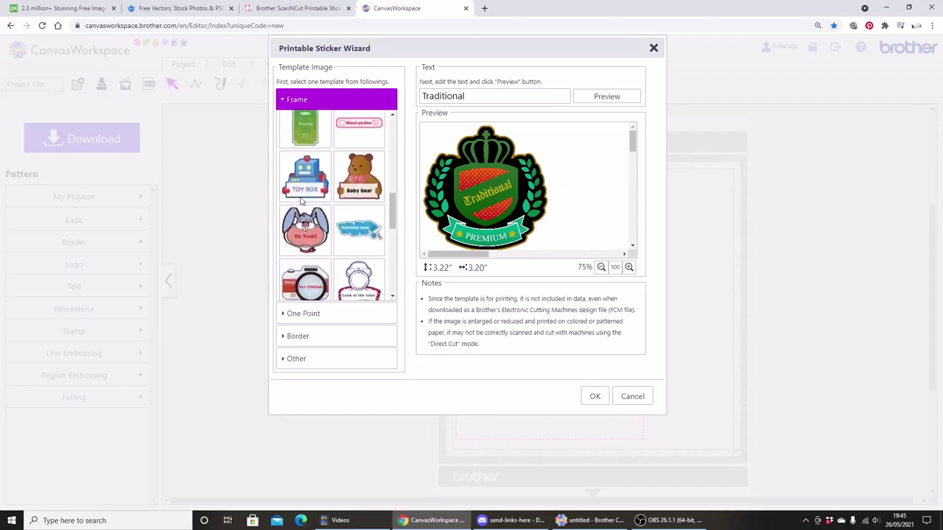
{"action": "left_click", "coordinate": [302, 197]}
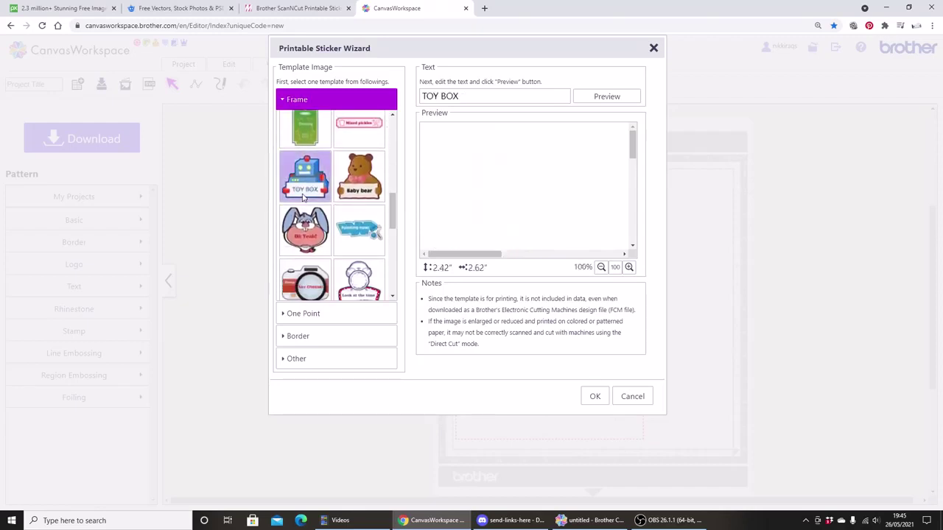
{"action": "left_click", "coordinate": [304, 136]}
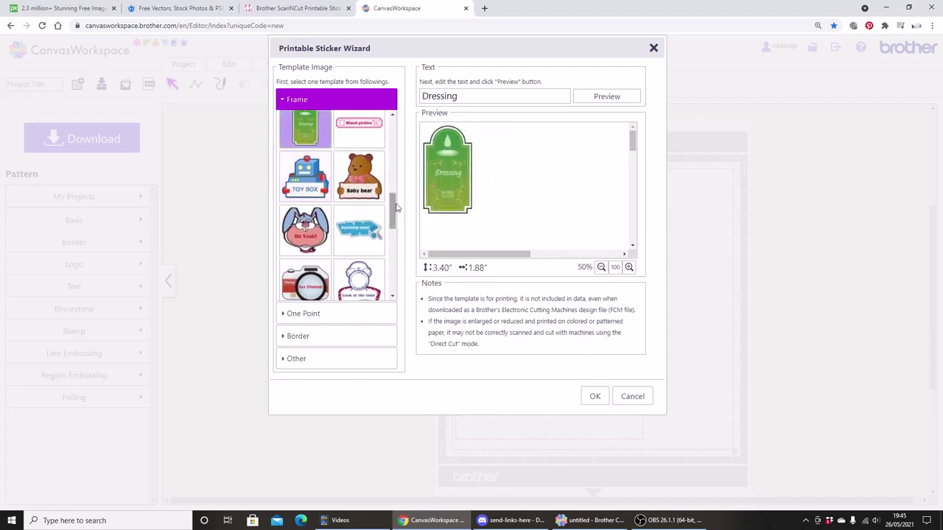
{"action": "left_click_drag", "start_coordinate": [395, 207], "coordinate": [388, 263]}
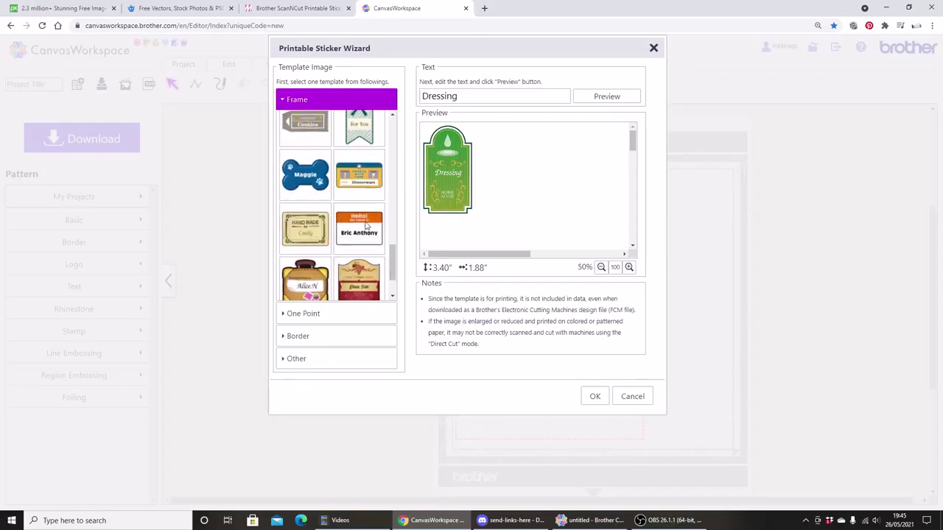
{"action": "left_click", "coordinate": [366, 226]}
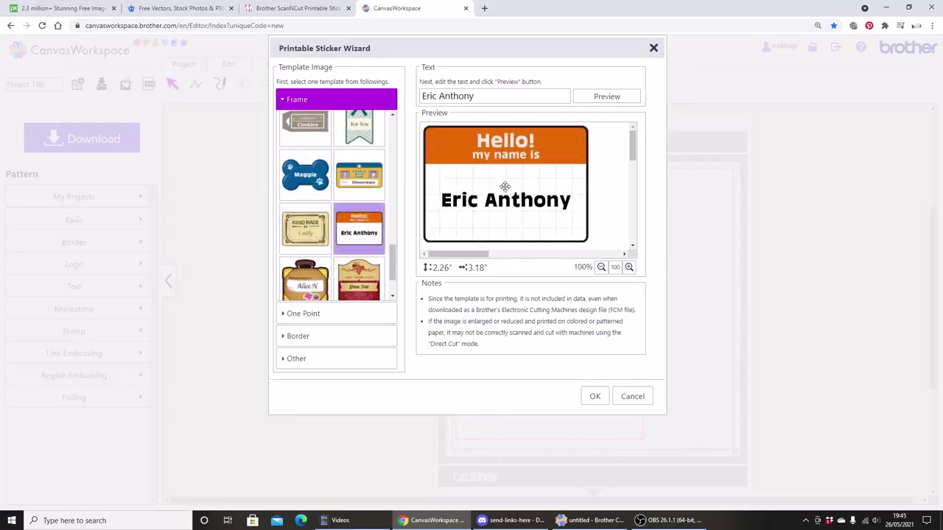
Preview the One Point templates YEAH!, Check !, Thank you, Be mine. and Daisy.
{"action": "left_click", "coordinate": [333, 315]}
{"action": "left_click", "coordinate": [370, 170]}
{"action": "left_click_drag", "start_coordinate": [393, 159], "coordinate": [393, 178]}
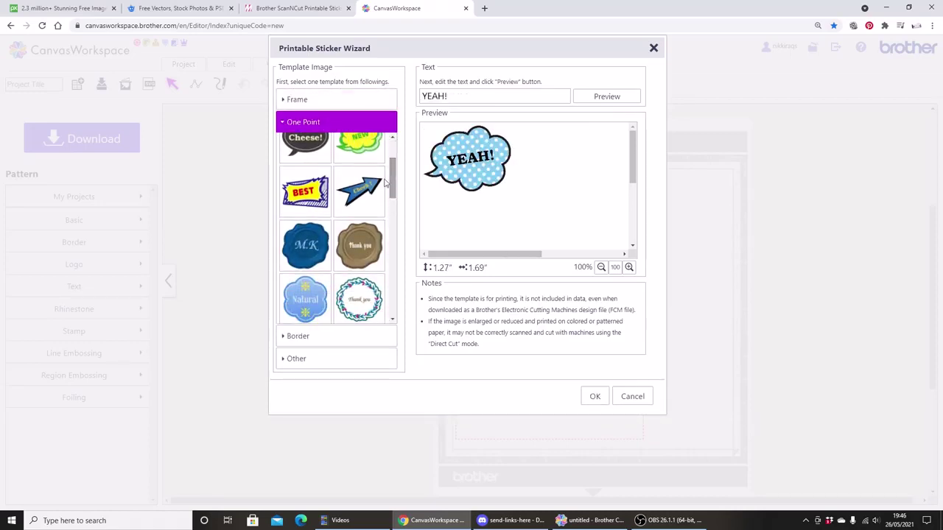
{"action": "left_click", "coordinate": [370, 191]}
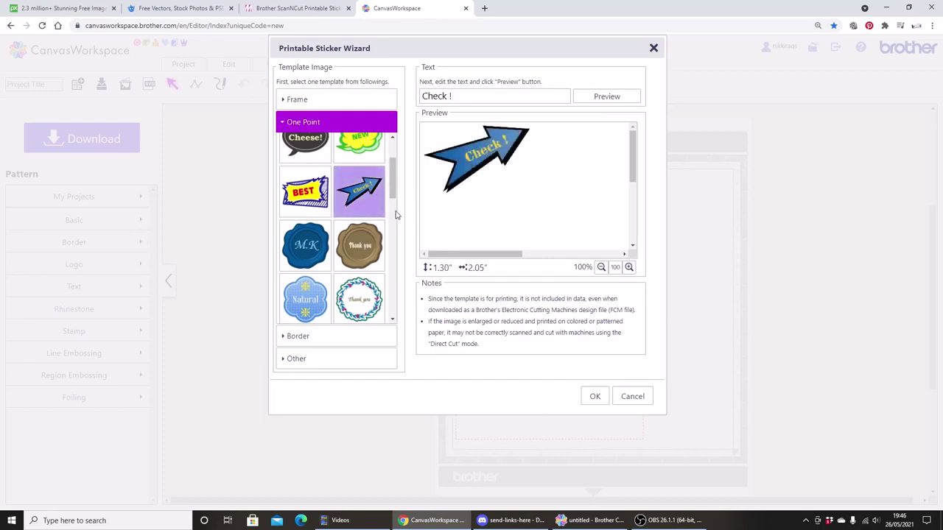
{"action": "scroll", "coordinate": [391, 193], "scroll_direction": "down", "scroll_amount": 1}
{"action": "left_click", "coordinate": [376, 225]}
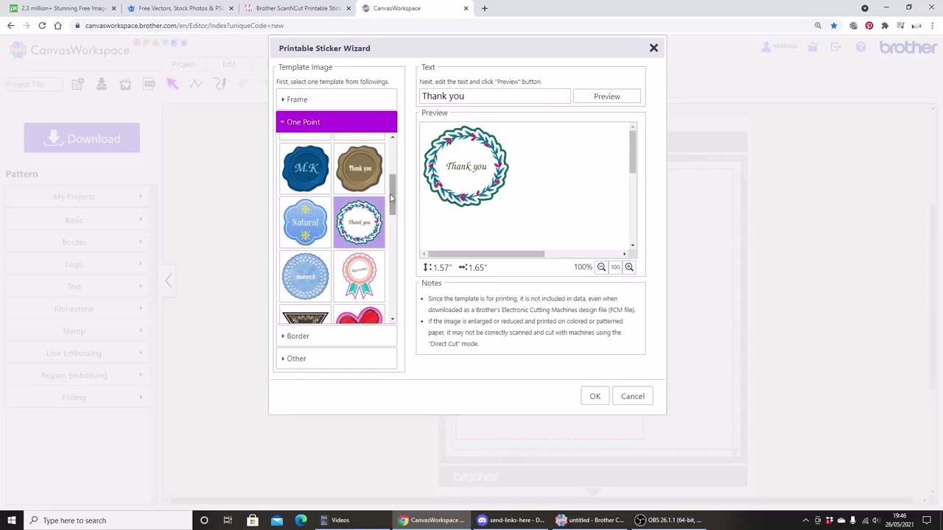
{"action": "left_click_drag", "start_coordinate": [393, 197], "coordinate": [400, 241]}
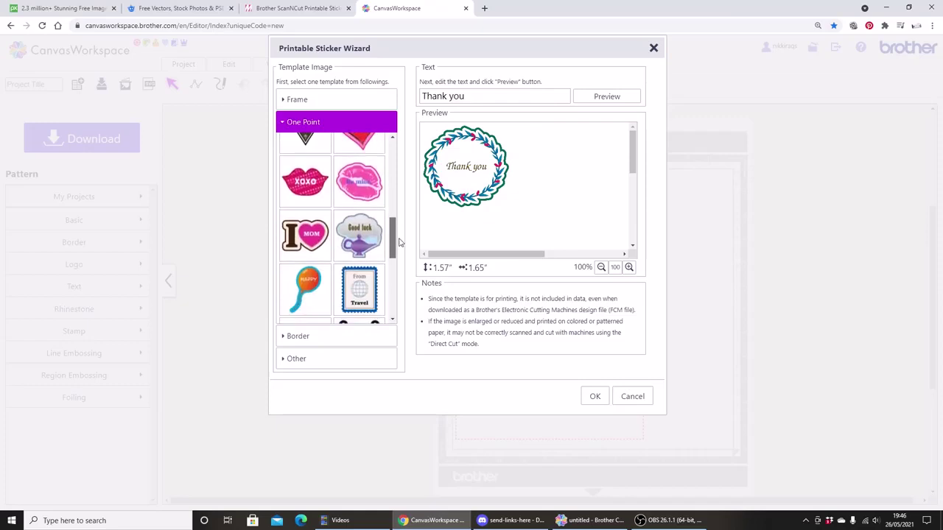
{"action": "left_click", "coordinate": [376, 184]}
{"action": "scroll", "coordinate": [390, 243], "scroll_direction": "down", "scroll_amount": 10}
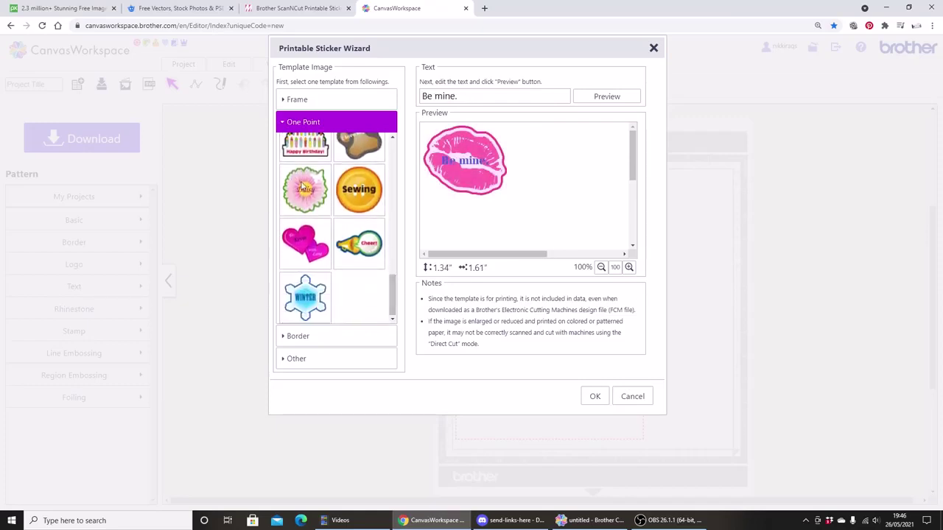
{"action": "left_click", "coordinate": [305, 188]}
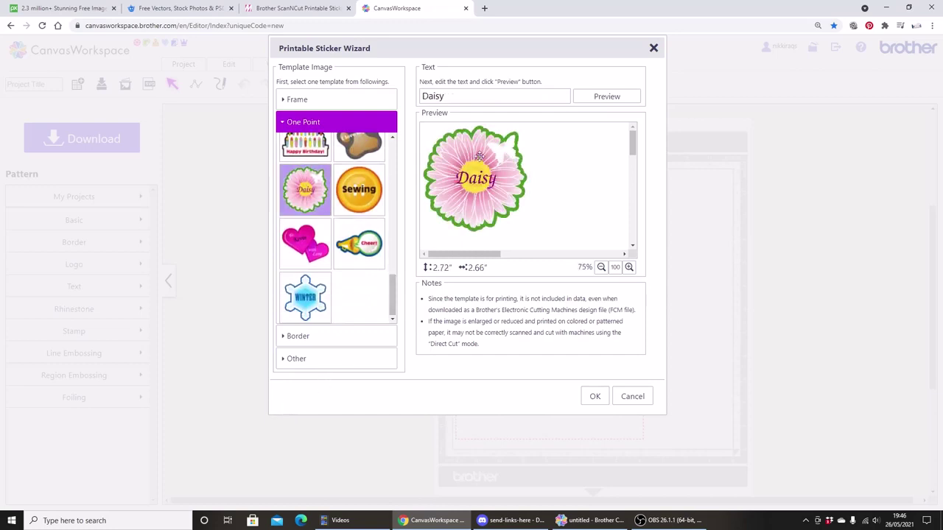
Preview the Border templates Family Album, Memories, Made for You, Open me and Happy Anniversary!
{"action": "left_click", "coordinate": [335, 336]}
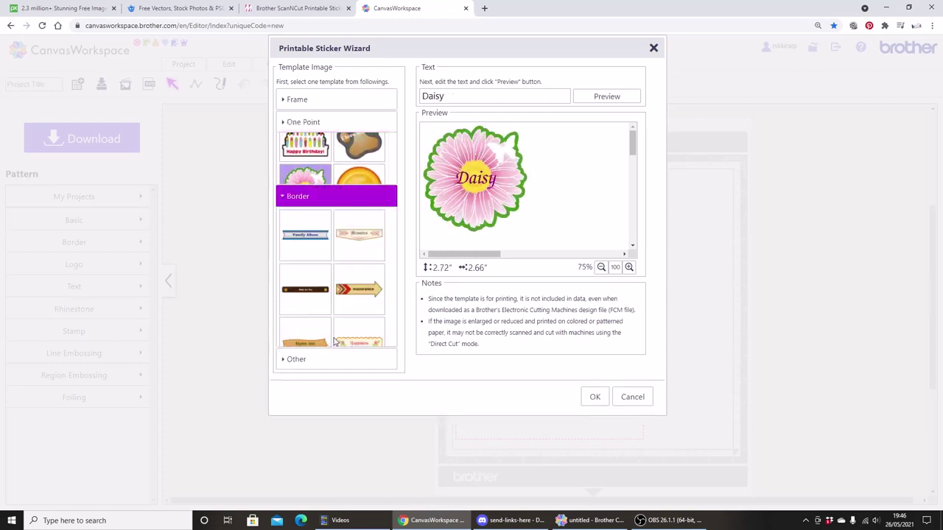
{"action": "left_click", "coordinate": [318, 191]}
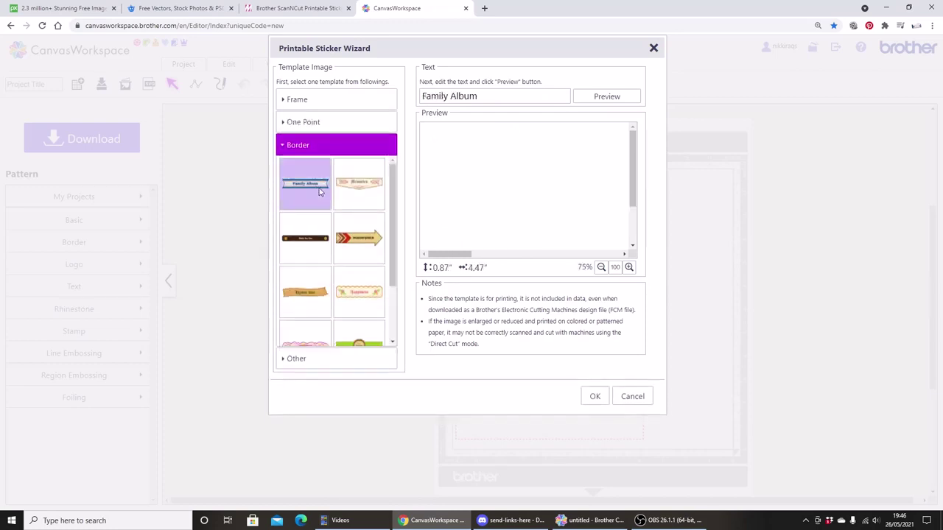
{"action": "left_click", "coordinate": [365, 188]}
{"action": "left_click", "coordinate": [310, 247]}
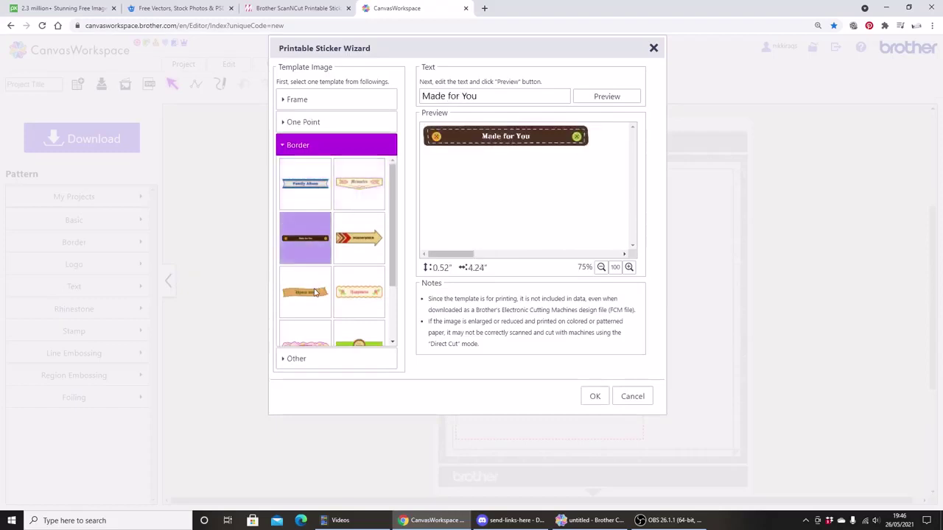
{"action": "left_click", "coordinate": [304, 293]}
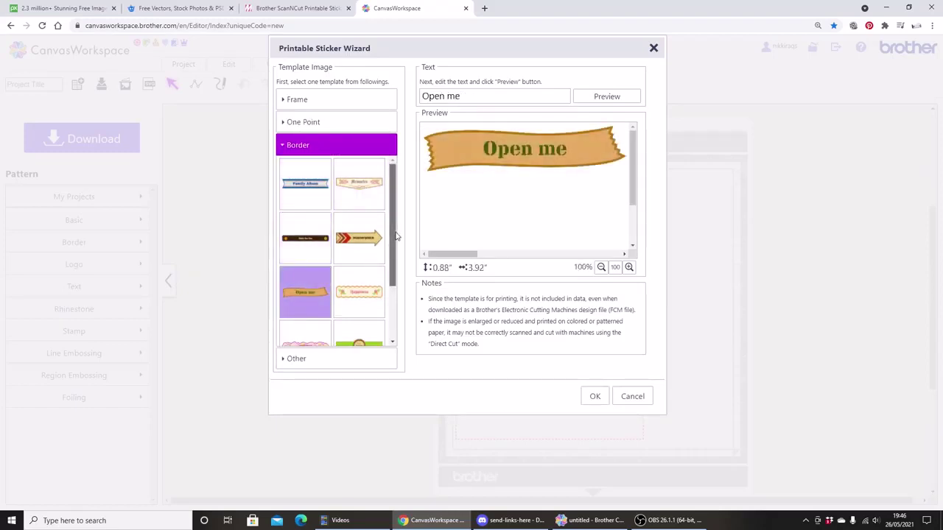
{"action": "scroll", "coordinate": [361, 294], "scroll_direction": "down", "scroll_amount": 3}
{"action": "left_click", "coordinate": [319, 308]}
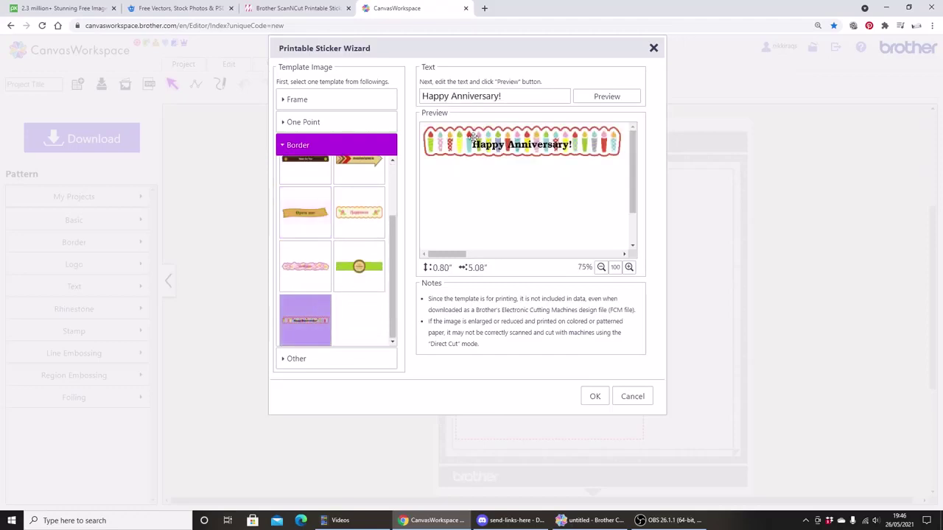
Browse the Other templates, choose the floral Spring sticker and select its Spring text.
{"action": "left_click", "coordinate": [333, 358]}
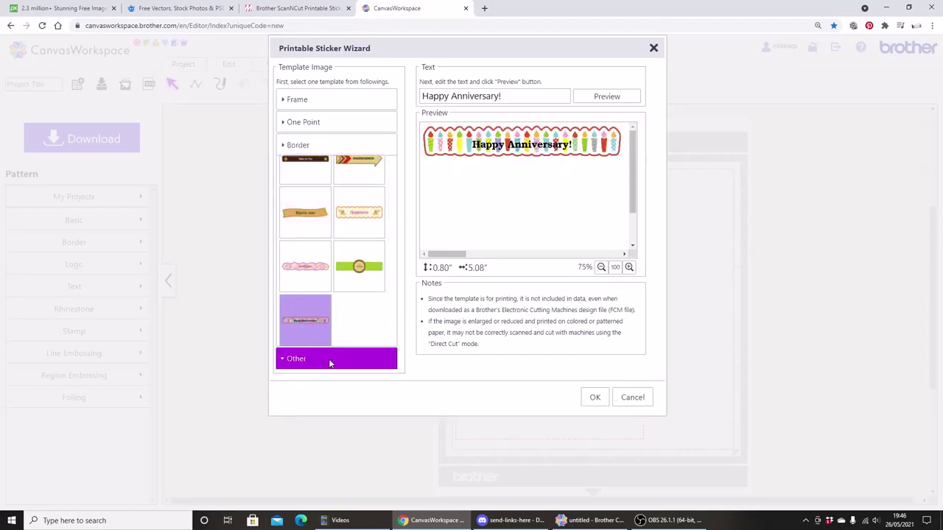
{"action": "left_click", "coordinate": [301, 220]}
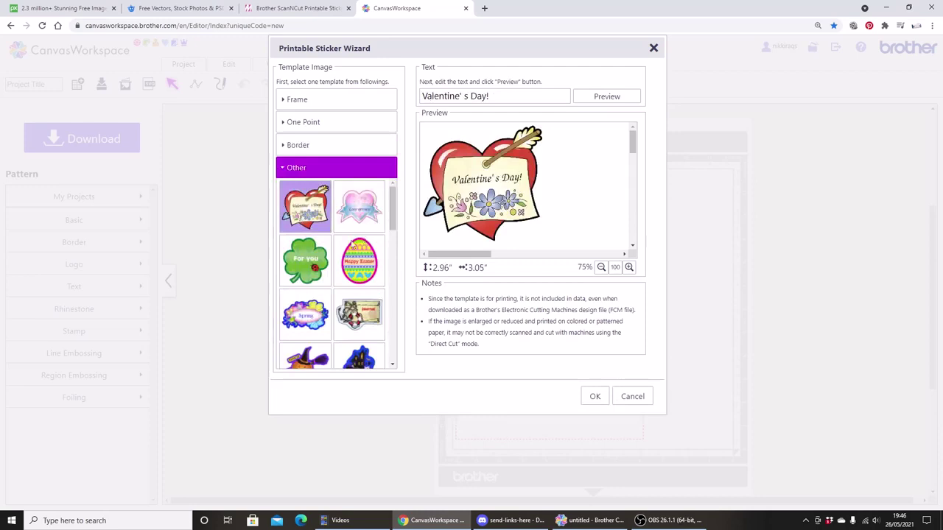
{"action": "left_click", "coordinate": [304, 275]}
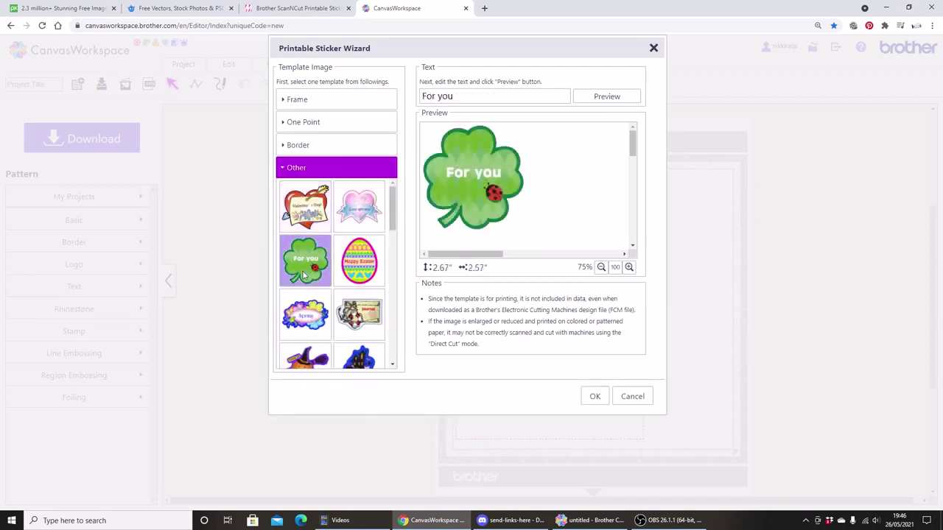
{"action": "left_click", "coordinate": [356, 265]}
{"action": "left_click", "coordinate": [309, 318]}
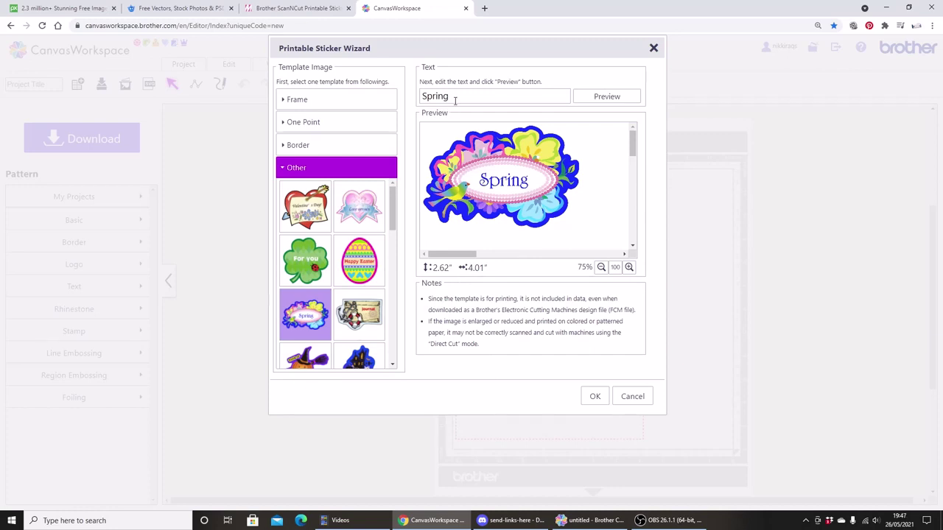
{"action": "left_click_drag", "start_coordinate": [458, 96], "coordinate": [410, 99]}
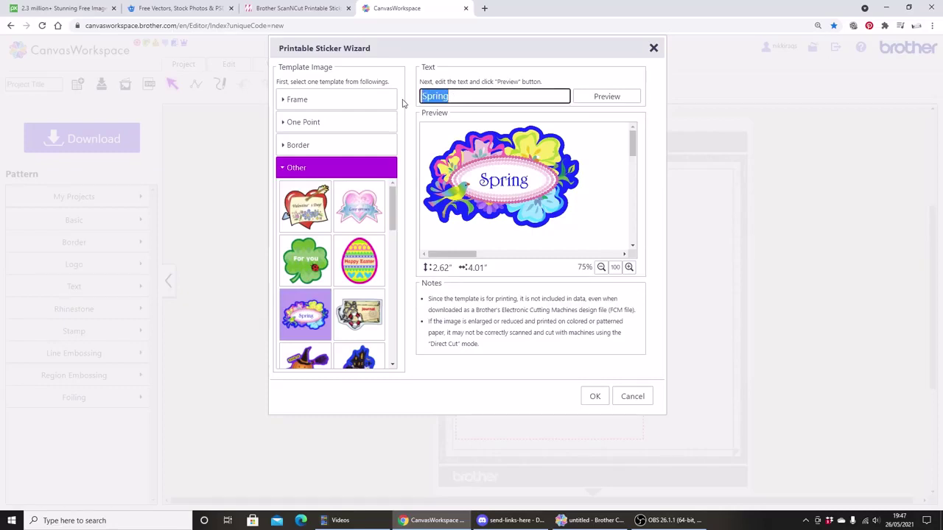
Delete the selected Spring text from the wizard sticker.
{"action": "key", "text": "BackSpace"}
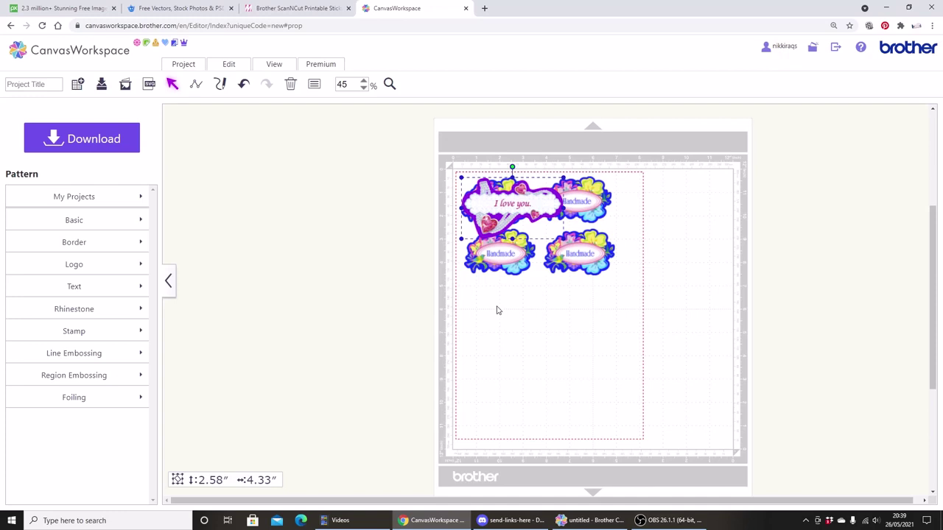
Move the I love you sticker down the sheet and duplicate it below the original.
{"action": "left_click_drag", "start_coordinate": [510, 215], "coordinate": [517, 316]}
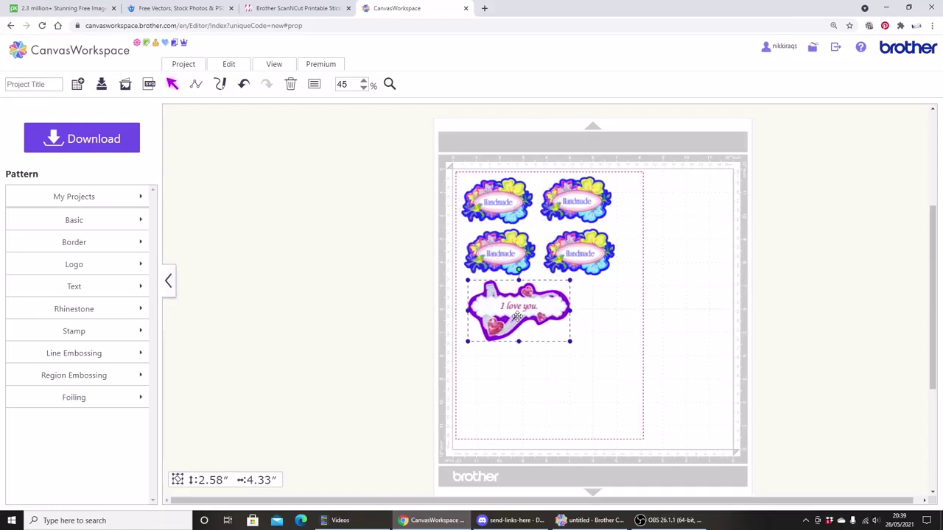
{"action": "left_click", "coordinate": [229, 65]}
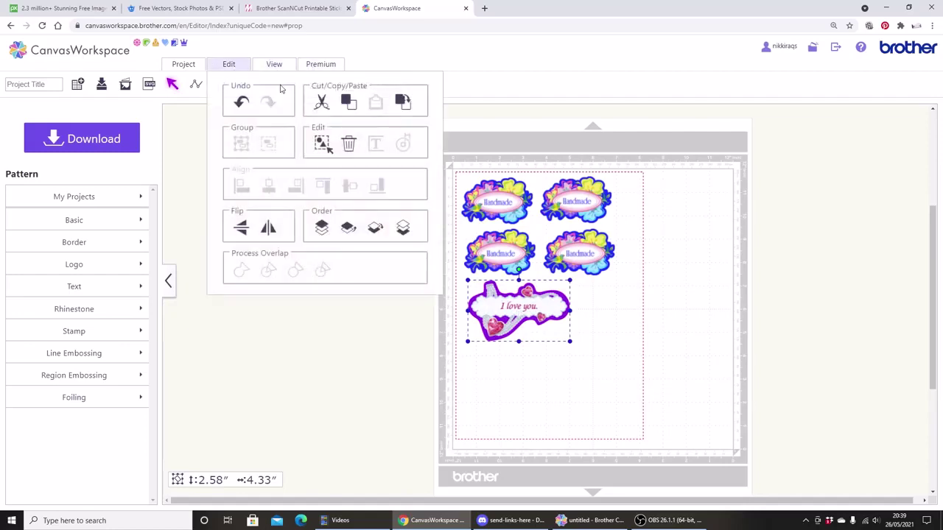
{"action": "left_click", "coordinate": [403, 101]}
{"action": "left_click_drag", "start_coordinate": [528, 328], "coordinate": [531, 390]}
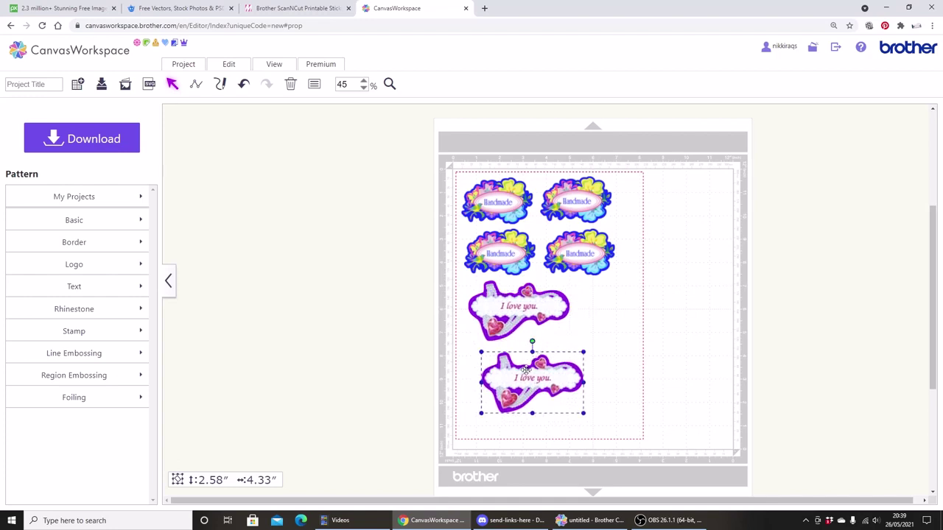
Rotate the copy to 90 degrees via Properties and place it beside the first sticker.
{"action": "right_click", "coordinate": [525, 371]}
{"action": "left_click", "coordinate": [561, 490]}
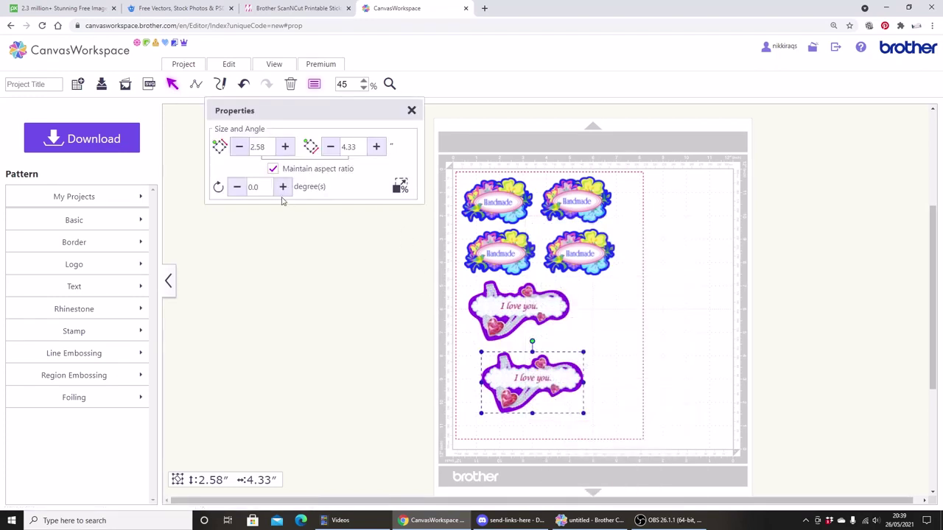
{"action": "left_click", "coordinate": [266, 187]}
{"action": "type", "text": "90"}
{"action": "key", "text": "Return"}
{"action": "left_click_drag", "start_coordinate": [545, 389], "coordinate": [618, 331]}
Check the sizes of the four Handmade stickers and the horizontal I love you sticker.
{"action": "left_click", "coordinate": [514, 207]}
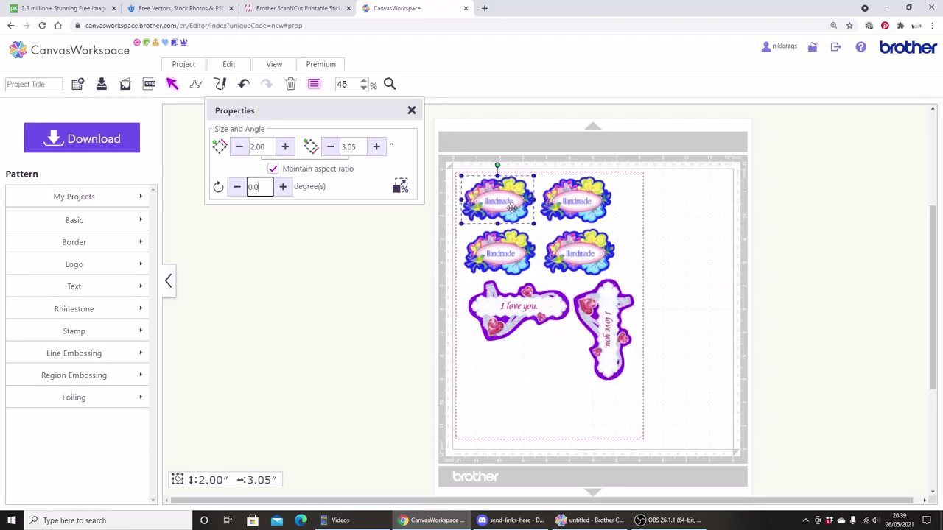
{"action": "left_click", "coordinate": [504, 245]}
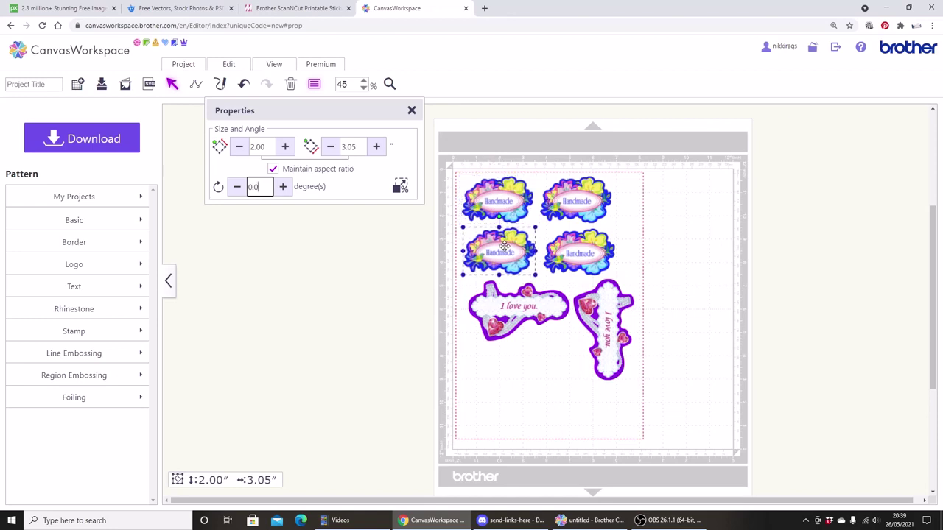
{"action": "left_click", "coordinate": [587, 199]}
{"action": "left_click", "coordinate": [585, 250]}
{"action": "left_click", "coordinate": [528, 307]}
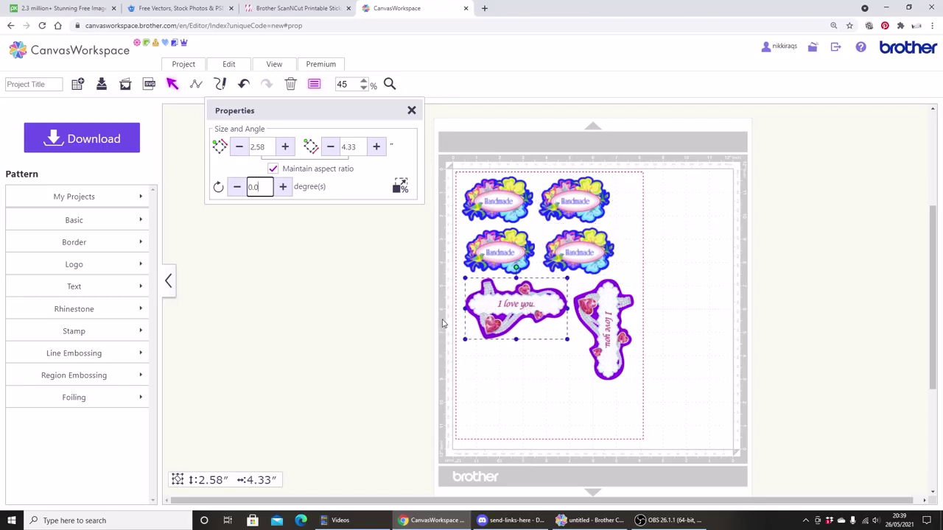
Paste unicorn-5939500_1920.png onto the canvas as a printable sticker image at 18 × 18 inches.
{"action": "left_click", "coordinate": [412, 110]}
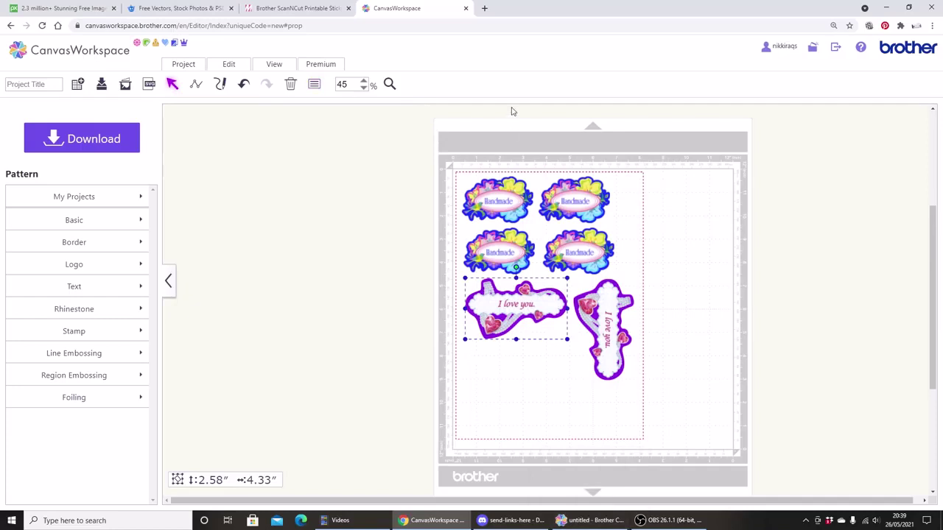
{"action": "left_click", "coordinate": [336, 68]}
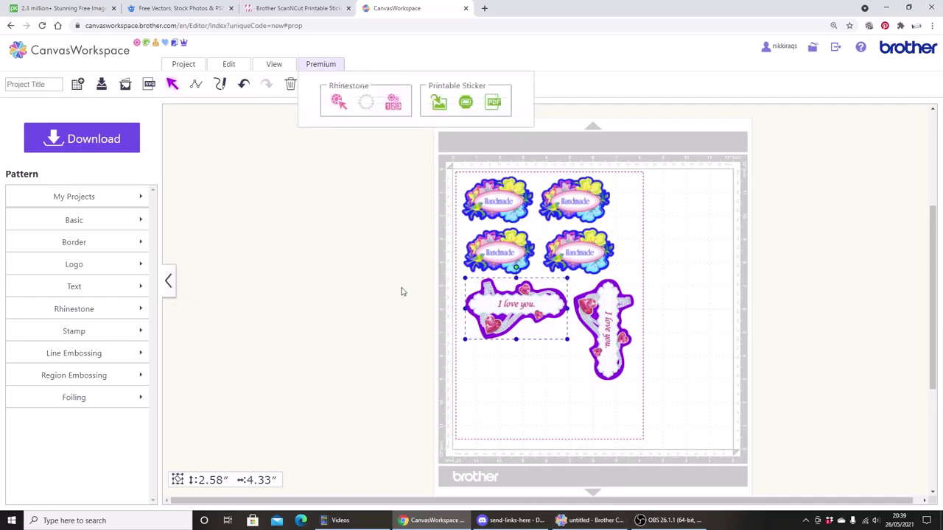
{"action": "left_click", "coordinate": [435, 103]}
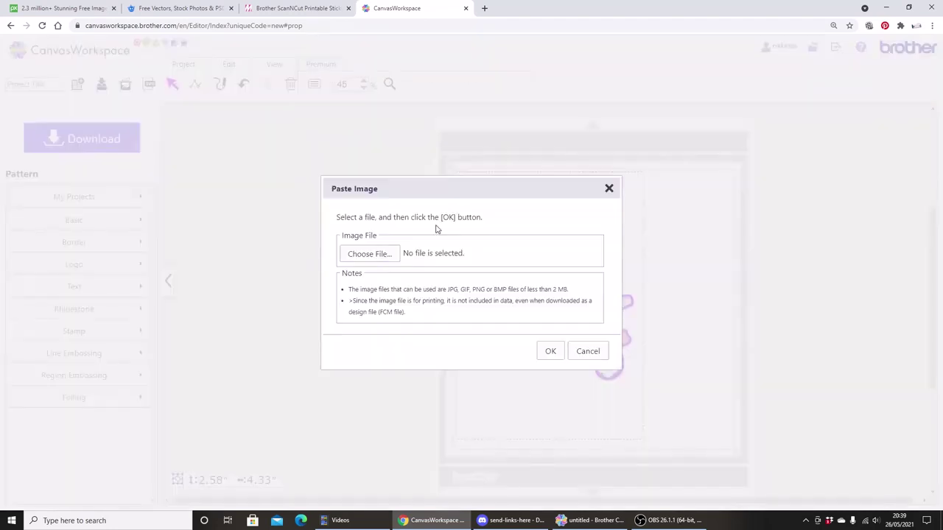
{"action": "left_click", "coordinate": [378, 263]}
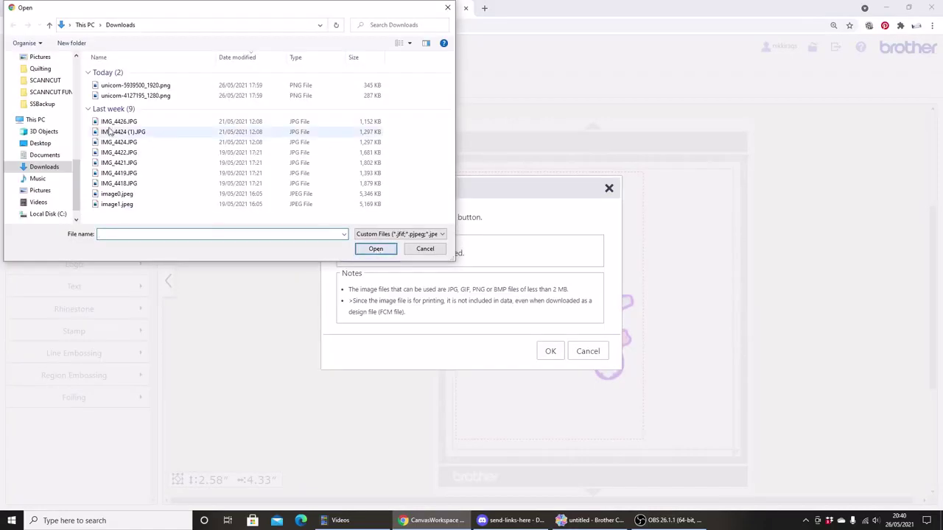
{"action": "left_click", "coordinate": [136, 86]}
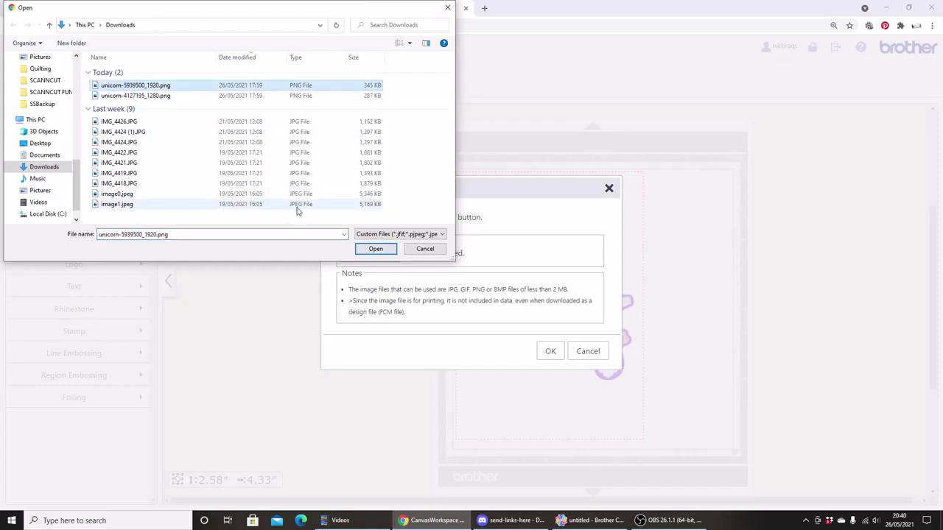
{"action": "left_click", "coordinate": [384, 252]}
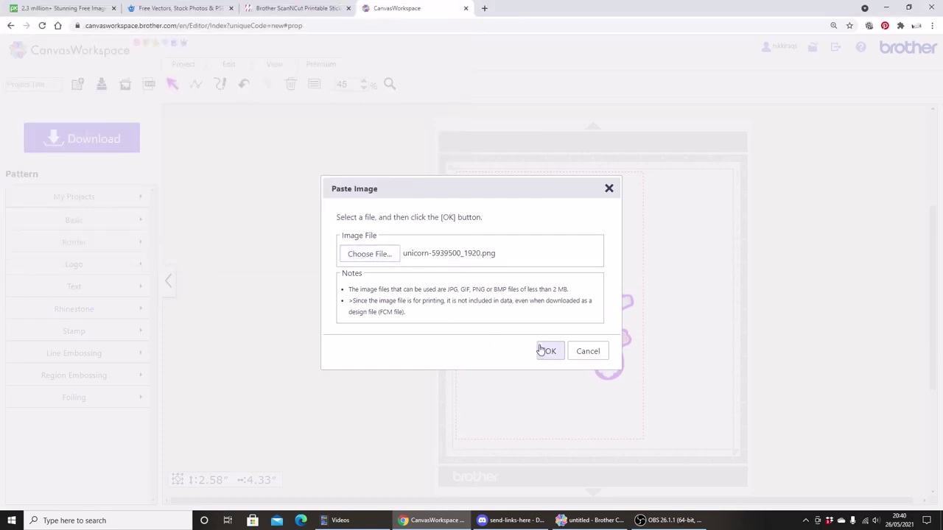
{"action": "left_click", "coordinate": [547, 352]}
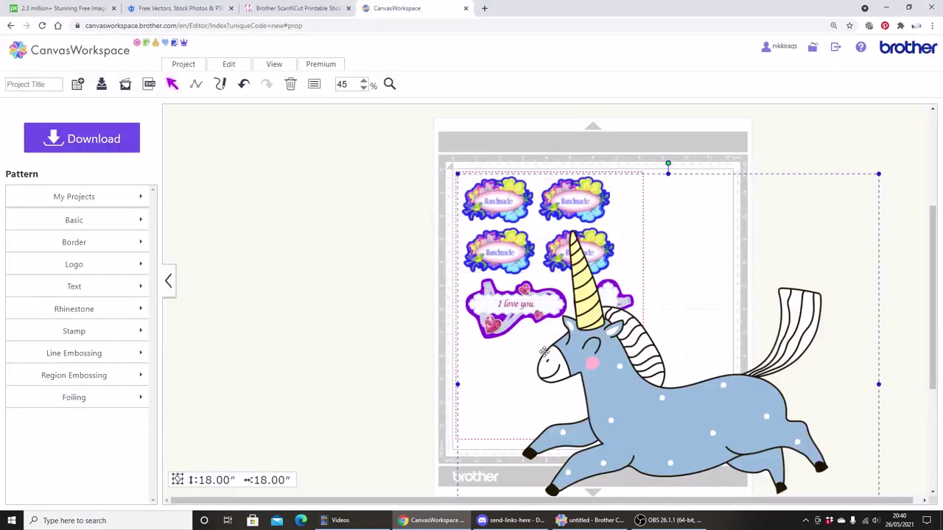
Scale the running unicorn down to 2.86 inches and place it below the 'I love you.' sticker.
{"action": "left_click_drag", "start_coordinate": [604, 373], "coordinate": [335, 331]}
{"action": "left_click_drag", "start_coordinate": [608, 131], "coordinate": [379, 362]}
{"action": "left_click_drag", "start_coordinate": [321, 444], "coordinate": [365, 280]}
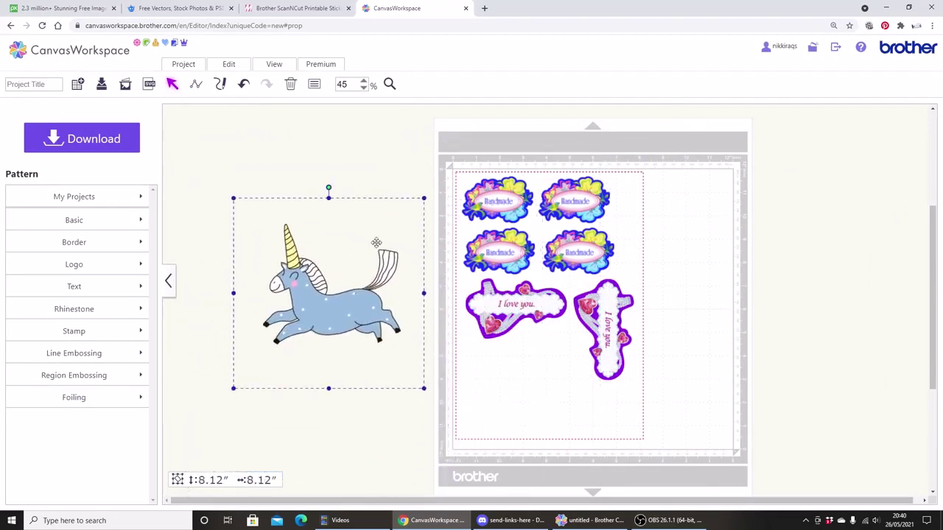
{"action": "left_click_drag", "start_coordinate": [423, 197], "coordinate": [304, 318]}
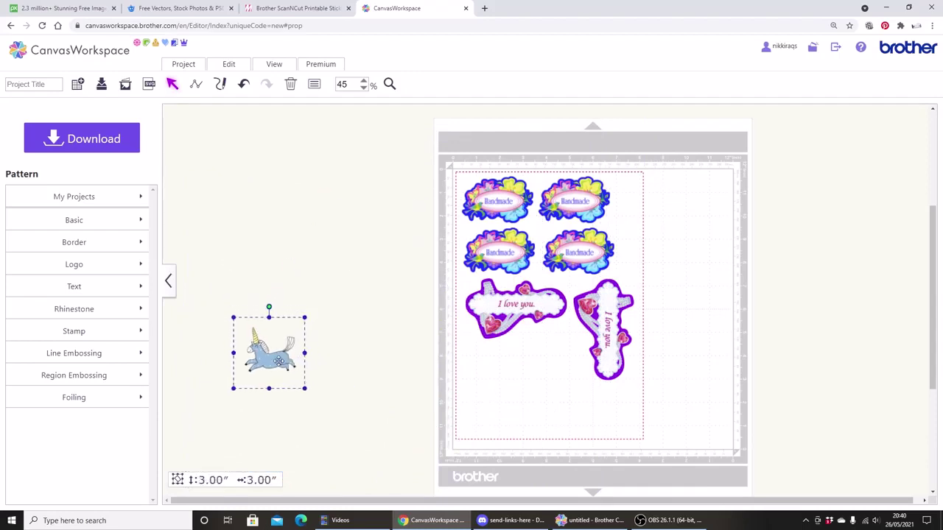
{"action": "left_click", "coordinate": [304, 319]}
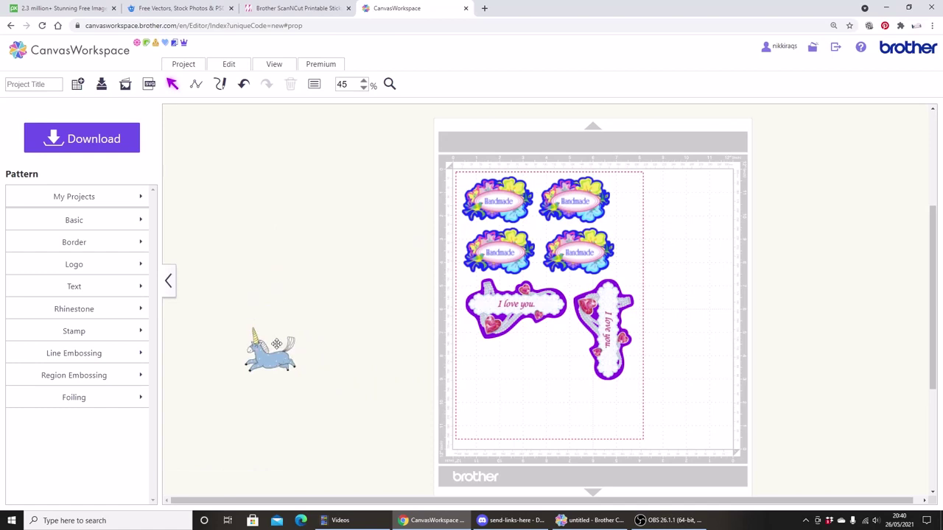
{"action": "left_click", "coordinate": [305, 318]}
{"action": "mouse_move", "coordinate": [307, 313]}
{"action": "left_mouse_down"}
{"action": "mouse_move", "coordinate": [291, 329]}
{"action": "mouse_move", "coordinate": [305, 317]}
{"action": "left_mouse_up"}
{"action": "left_click_drag", "start_coordinate": [269, 359], "coordinate": [493, 362]}
{"action": "left_click", "coordinate": [269, 201]}
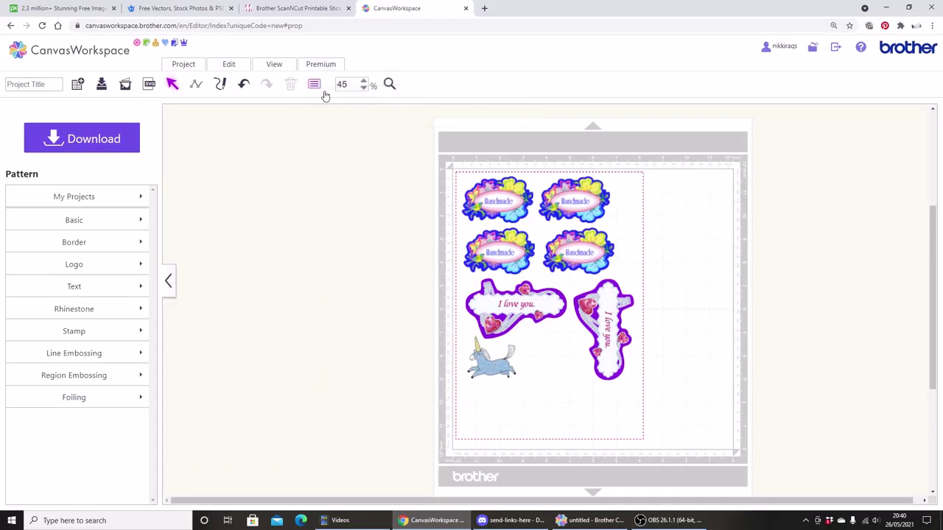
Paste unicorn-4127195_1280.png onto the canvas as a printable image.
{"action": "left_click", "coordinate": [321, 64]}
{"action": "left_click", "coordinate": [444, 104]}
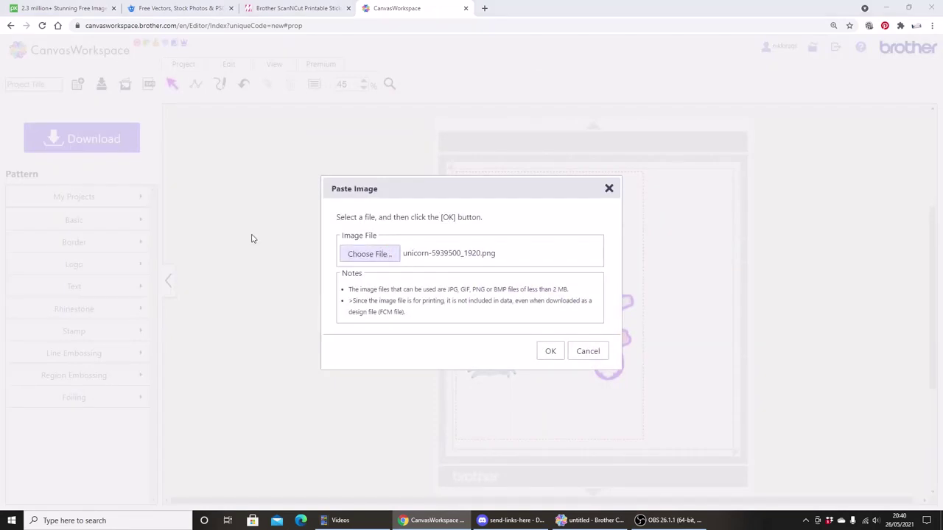
{"action": "left_click", "coordinate": [369, 253]}
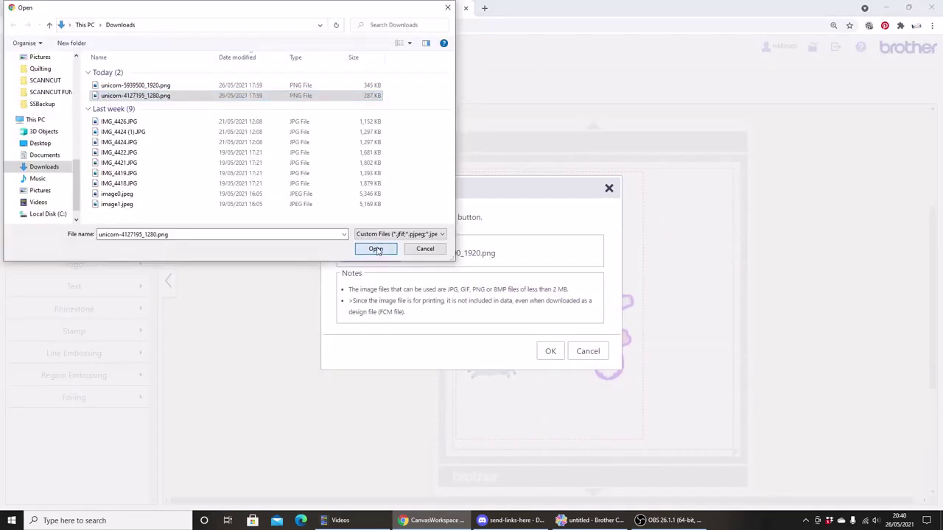
{"action": "left_click", "coordinate": [376, 250]}
{"action": "left_click", "coordinate": [548, 351]}
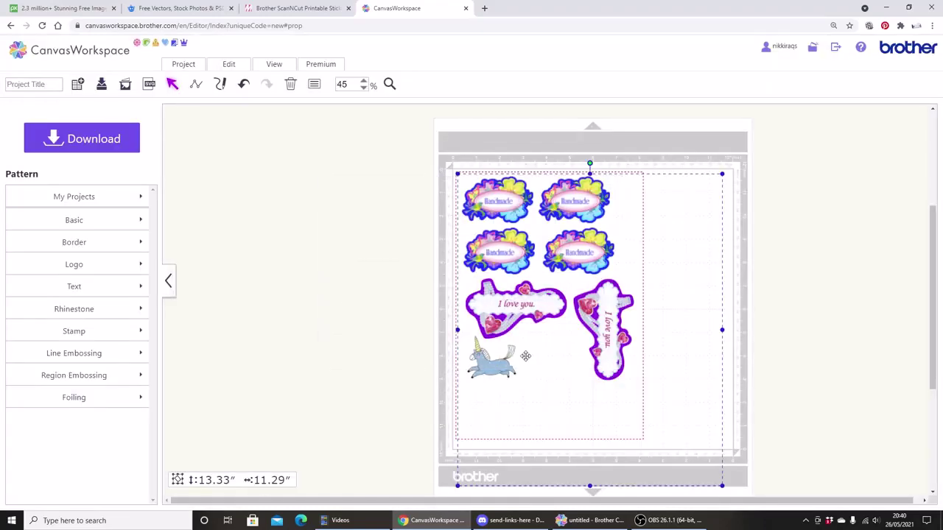
Shrink the unicorn head to about 2 inches and place it beside the running unicorn.
{"action": "left_click_drag", "start_coordinate": [582, 328], "coordinate": [325, 293]}
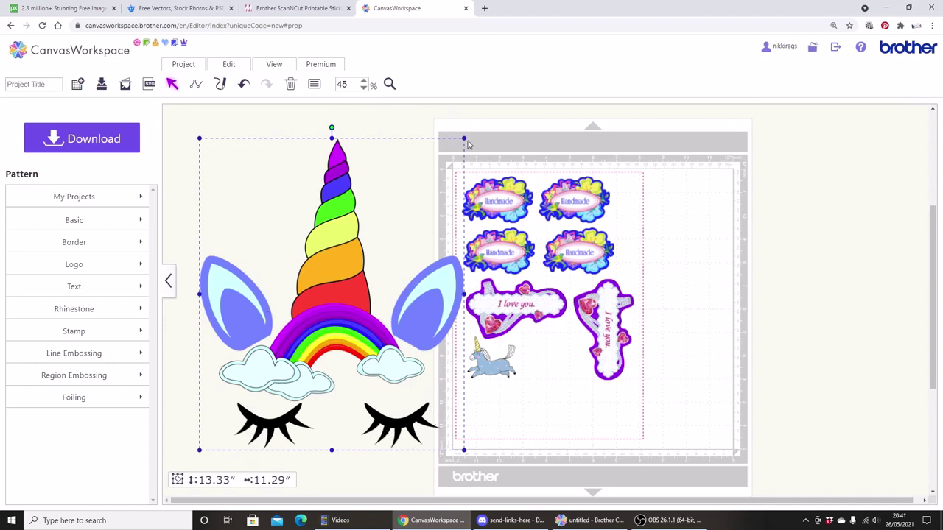
{"action": "left_click_drag", "start_coordinate": [464, 137], "coordinate": [242, 470]}
{"action": "left_click_drag", "start_coordinate": [216, 438], "coordinate": [547, 369]}
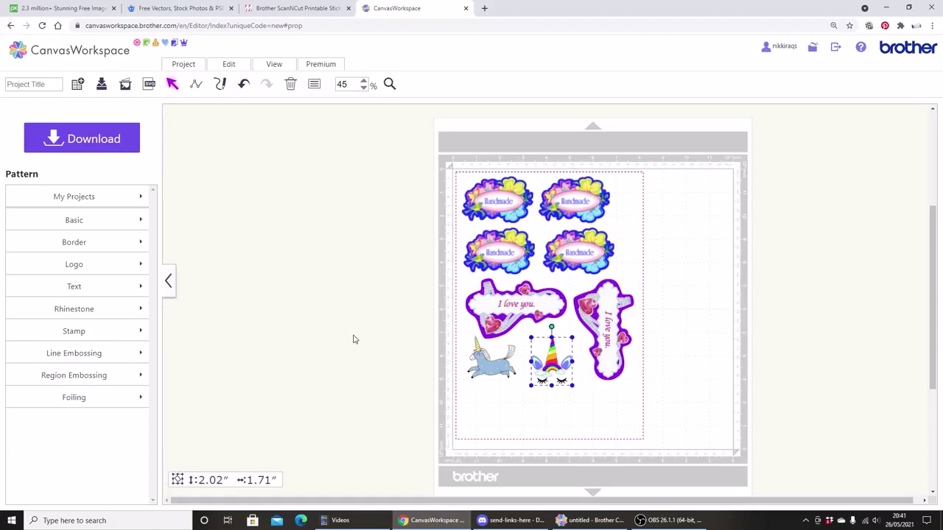
Add a basic circle shape, shrink it to 2.50 inches and set it beside the unicorn head.
{"action": "left_click", "coordinate": [105, 227]}
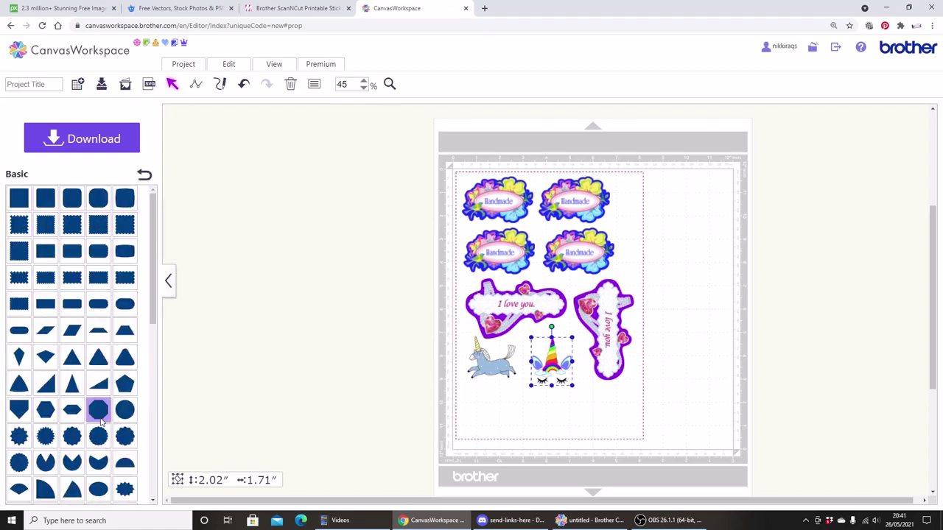
{"action": "left_click_drag", "start_coordinate": [125, 410], "coordinate": [371, 376]}
{"action": "left_click_drag", "start_coordinate": [528, 378], "coordinate": [349, 393]}
{"action": "left_click", "coordinate": [396, 347]}
{"action": "left_click_drag", "start_coordinate": [419, 331], "coordinate": [322, 371]}
{"action": "left_click_drag", "start_coordinate": [19, 197], "coordinate": [311, 380]}
{"action": "left_click_drag", "start_coordinate": [429, 370], "coordinate": [413, 372]}
Shrink the unicorn head to fit and position the circle around it, enlarged slightly.
{"action": "left_click_drag", "start_coordinate": [389, 408], "coordinate": [384, 388]}
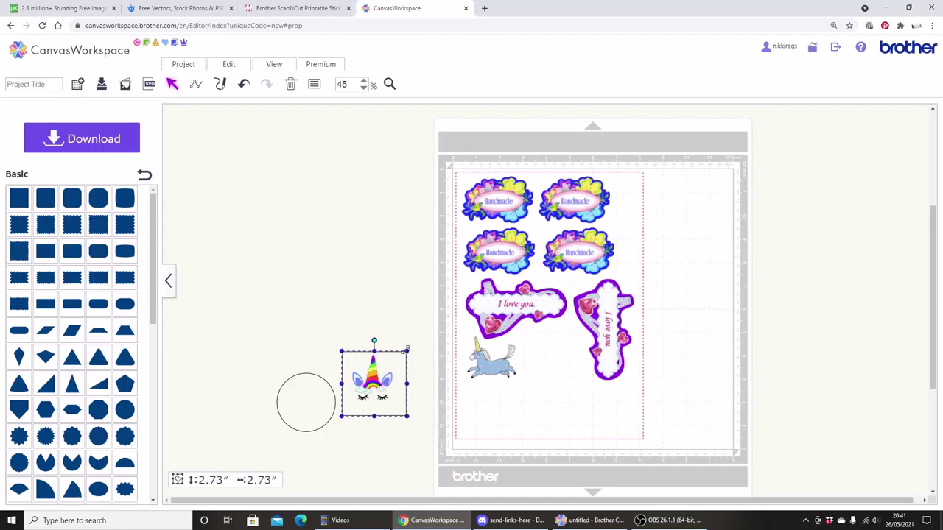
{"action": "left_click_drag", "start_coordinate": [407, 349], "coordinate": [399, 354]}
{"action": "mouse_move", "coordinate": [368, 397]}
{"action": "left_mouse_down"}
{"action": "mouse_move", "coordinate": [375, 385]}
{"action": "mouse_move", "coordinate": [374, 398]}
{"action": "left_mouse_up"}
{"action": "left_click", "coordinate": [373, 397]}
{"action": "left_click", "coordinate": [302, 420]}
{"action": "left_click_drag", "start_coordinate": [302, 421], "coordinate": [372, 383]}
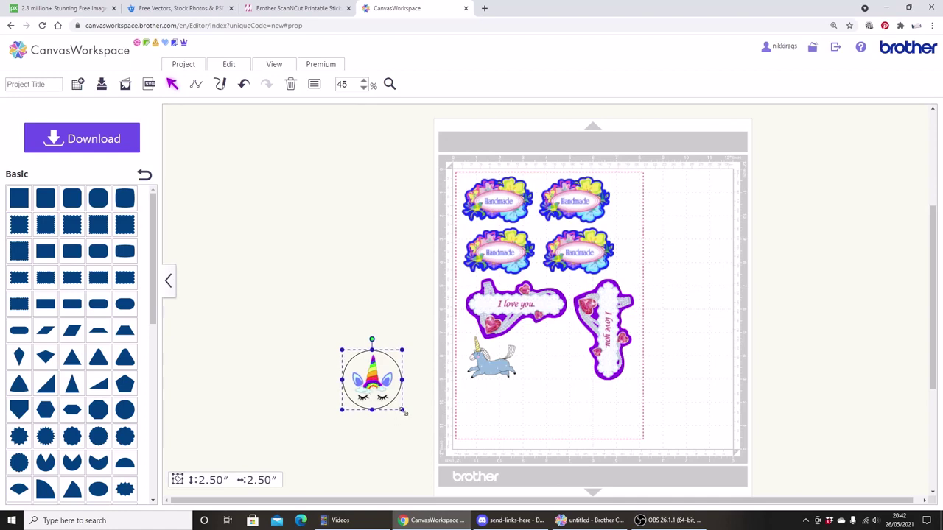
{"action": "left_click_drag", "start_coordinate": [405, 413], "coordinate": [378, 405]}
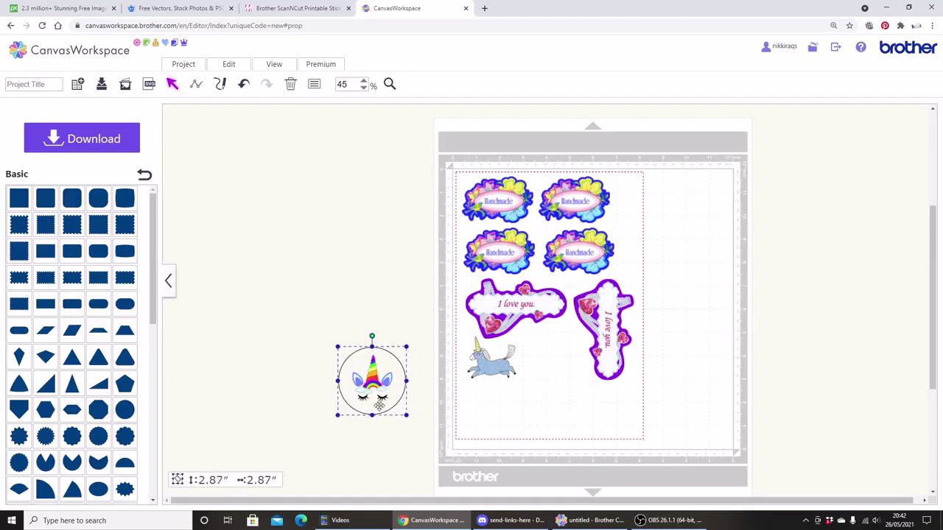
{"action": "left_click", "coordinate": [337, 462]}
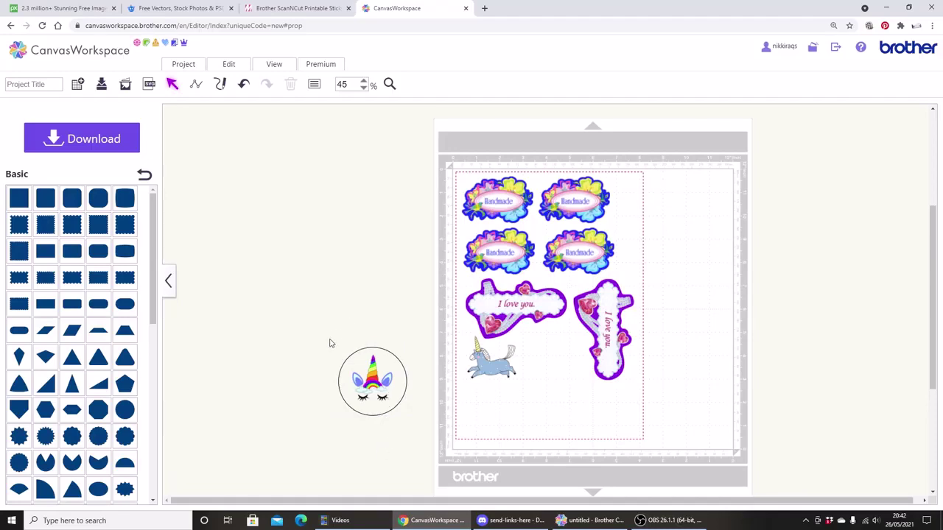
Select the circle and unicorn head together and align them to centre.
{"action": "left_click_drag", "start_coordinate": [330, 343], "coordinate": [419, 436]}
{"action": "left_click", "coordinate": [231, 65]}
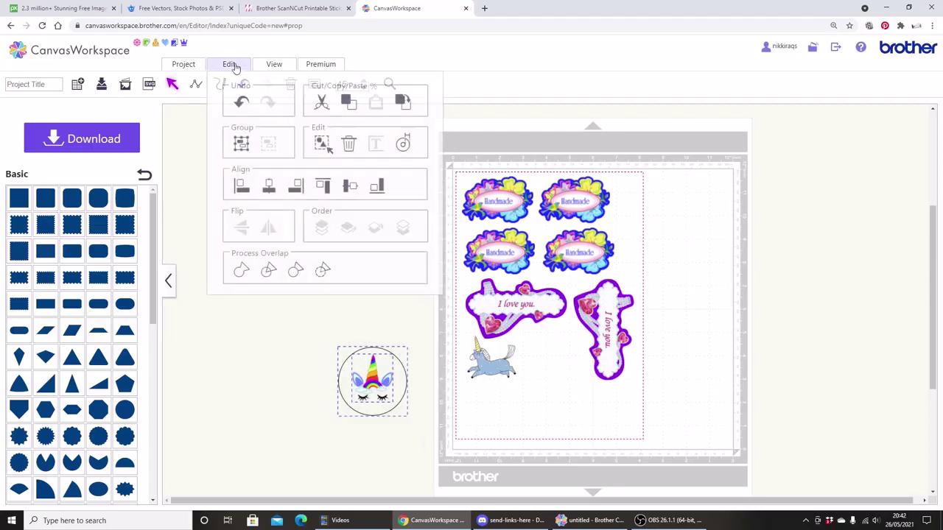
{"action": "left_click", "coordinate": [269, 188]}
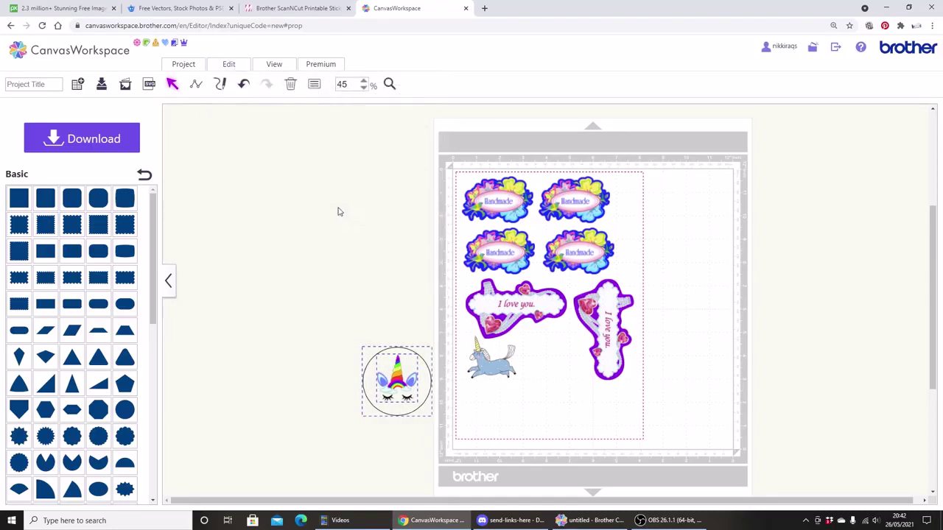
{"action": "left_click", "coordinate": [232, 64]}
{"action": "left_click", "coordinate": [352, 185]}
Ungroup the circle and unicorn head.
{"action": "left_click", "coordinate": [230, 65]}
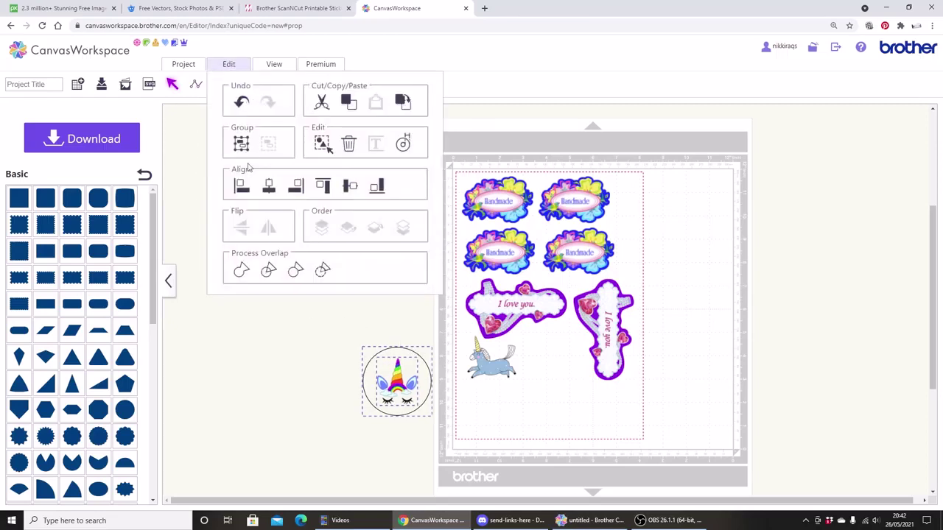
{"action": "left_click", "coordinate": [268, 248]}
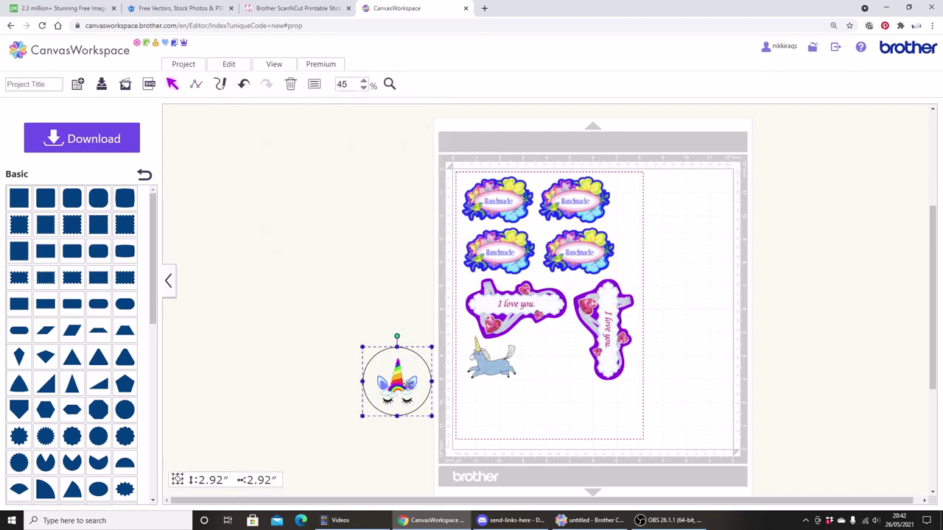
{"action": "left_click", "coordinate": [225, 65]}
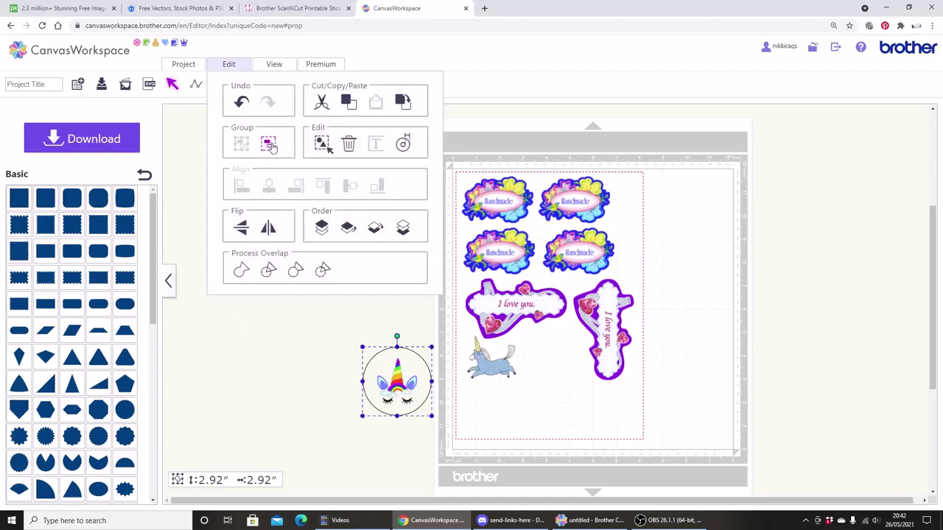
{"action": "left_click", "coordinate": [323, 389]}
Send the circle behind the unicorn head and nudge the head slightly up.
{"action": "left_click", "coordinate": [398, 380]}
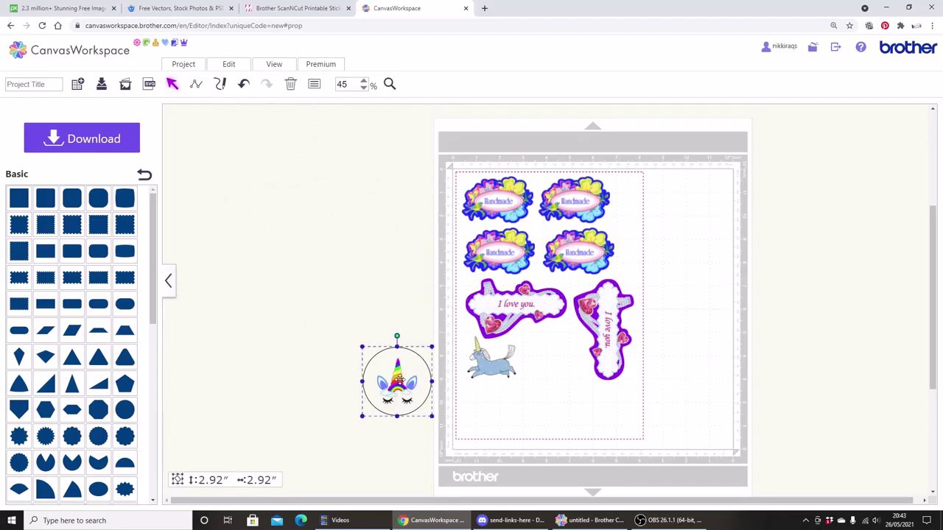
{"action": "right_click", "coordinate": [398, 380]}
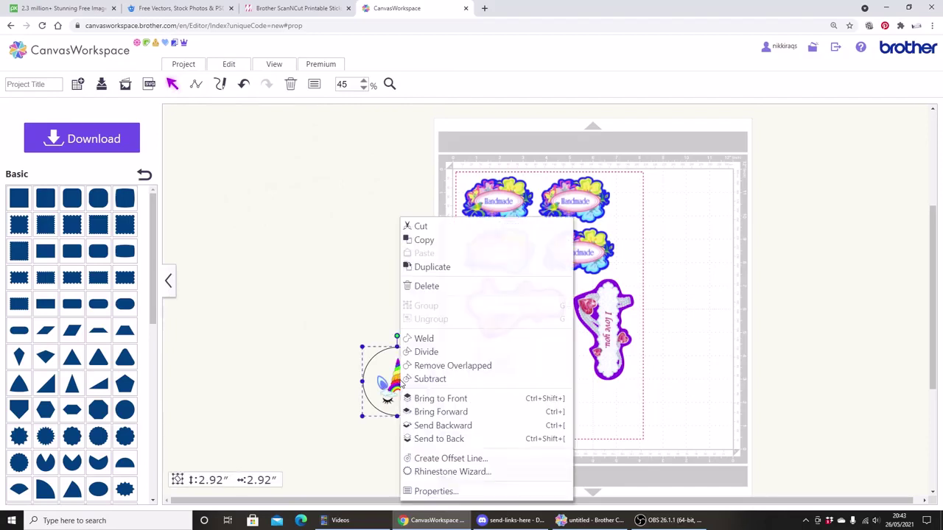
{"action": "left_click", "coordinate": [449, 439]}
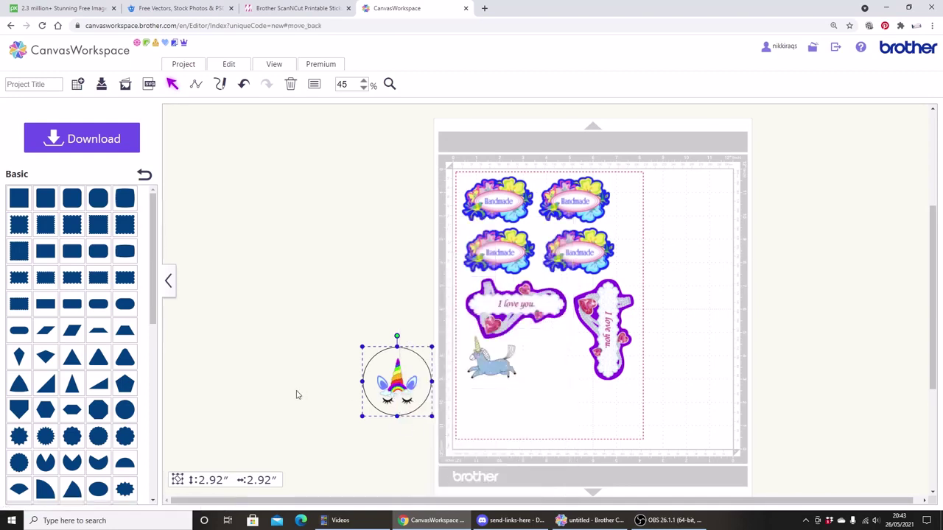
{"action": "left_click", "coordinate": [324, 384]}
{"action": "left_click", "coordinate": [402, 380]}
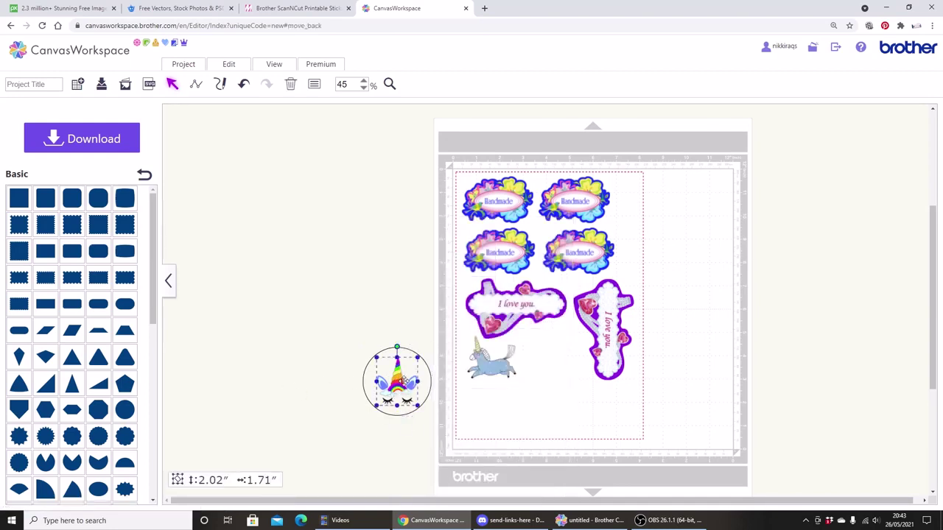
{"action": "left_click_drag", "start_coordinate": [403, 380], "coordinate": [402, 380]}
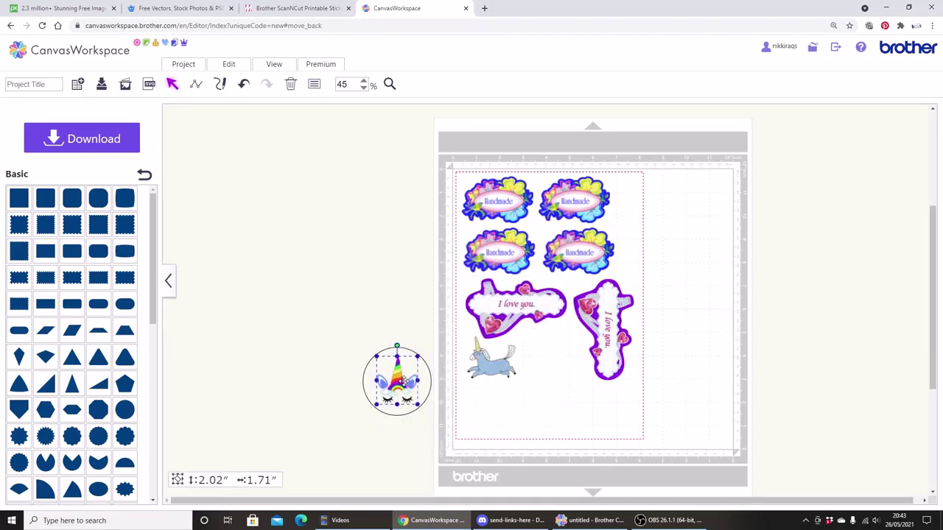
{"action": "left_click", "coordinate": [313, 395]}
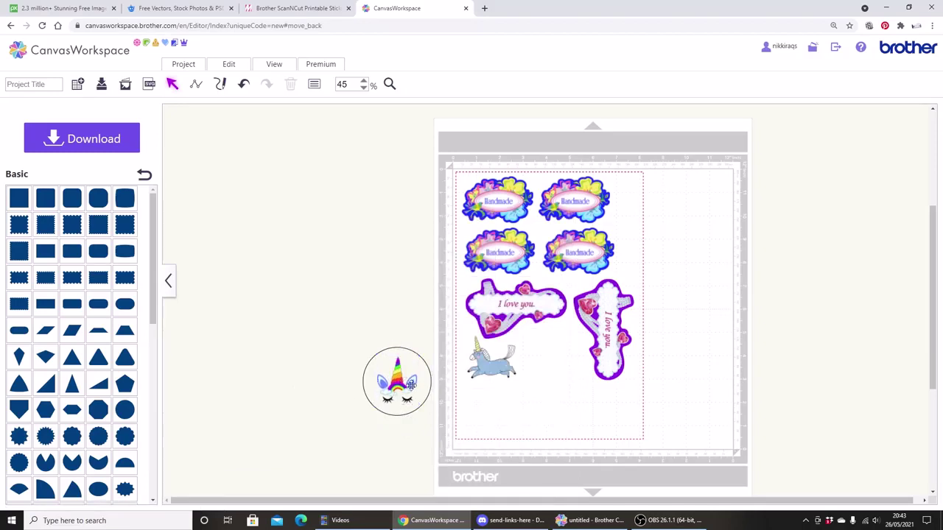
Group the circle and head into one sticker and move it beside the running unicorn.
{"action": "left_click_drag", "start_coordinate": [337, 335], "coordinate": [451, 438]}
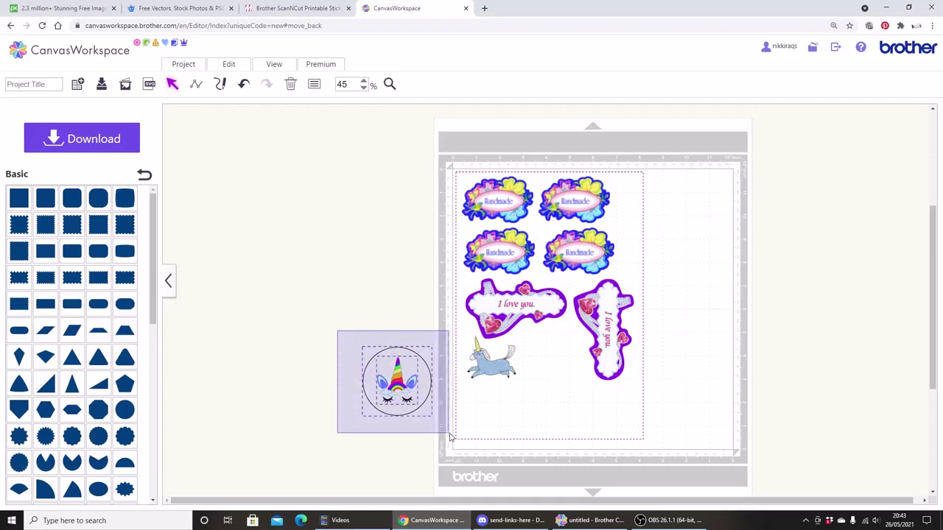
{"action": "left_click_drag", "start_coordinate": [451, 437], "coordinate": [449, 436]}
{"action": "left_click", "coordinate": [236, 65]}
{"action": "left_click", "coordinate": [240, 144]}
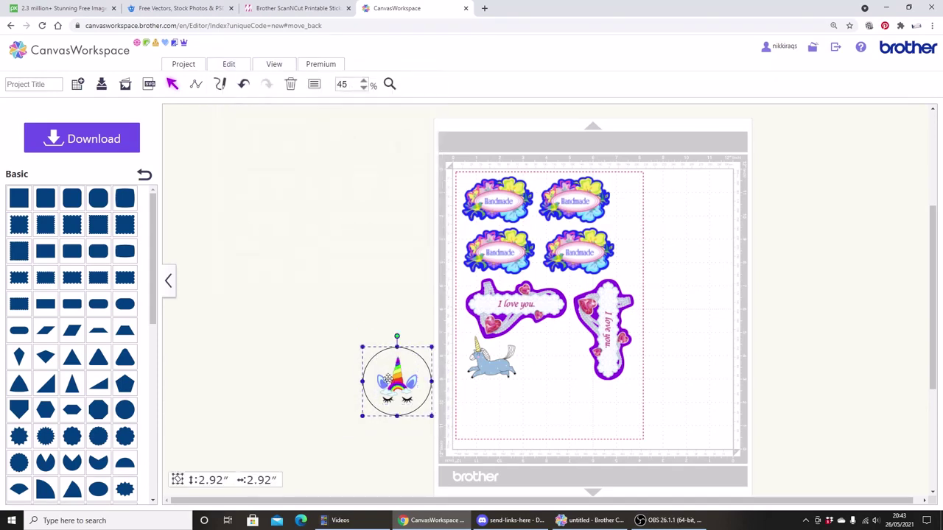
{"action": "left_click_drag", "start_coordinate": [388, 379], "coordinate": [551, 371]}
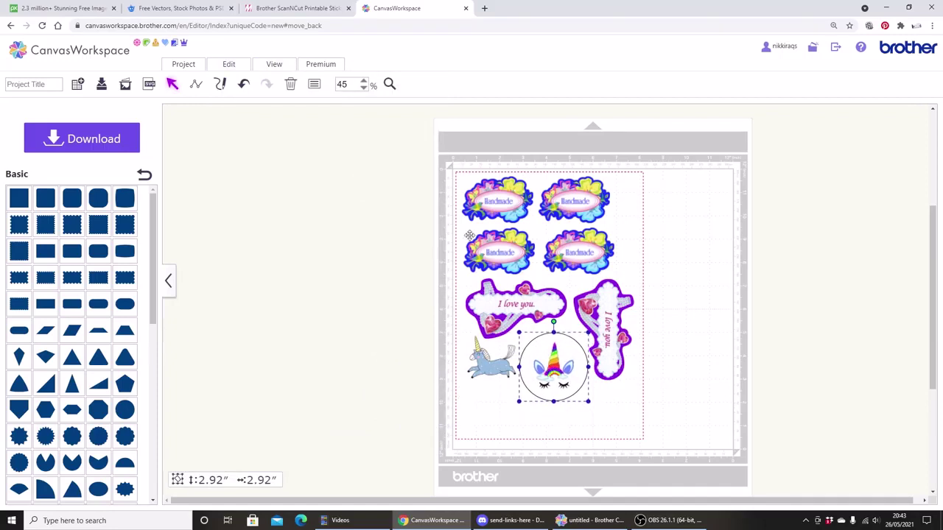
Duplicate the unicorn circle sticker, undo an accidental rotation, and move the copy right.
{"action": "left_click", "coordinate": [245, 67]}
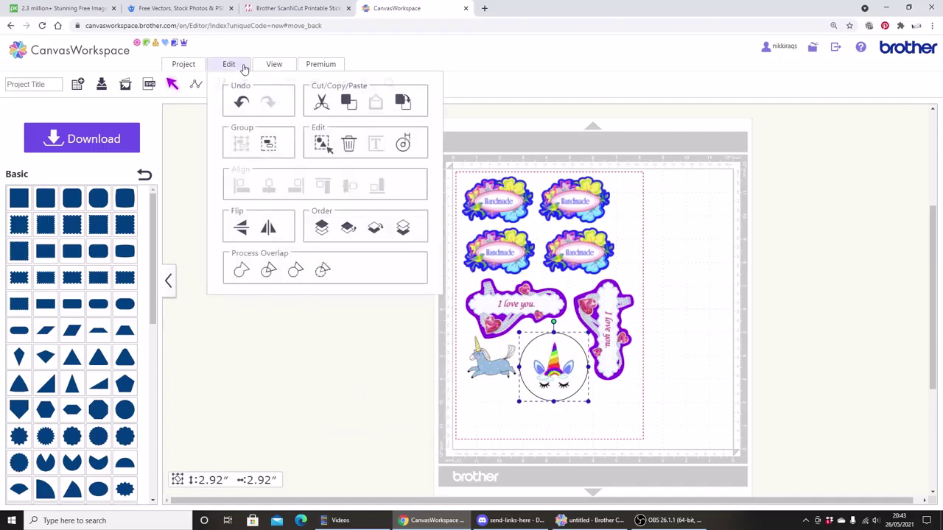
{"action": "left_click", "coordinate": [411, 103]}
{"action": "left_click_drag", "start_coordinate": [571, 373], "coordinate": [516, 417]}
{"action": "left_click_drag", "start_coordinate": [497, 365], "coordinate": [643, 424]}
{"action": "key", "text": "ctrl+z"}
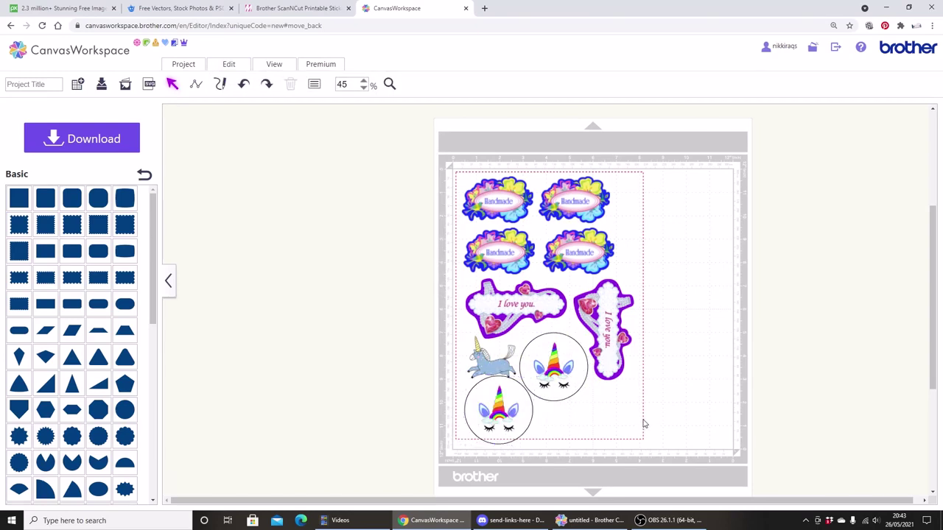
{"action": "left_click_drag", "start_coordinate": [493, 407], "coordinate": [591, 399]}
Arrange both circles along the bottom with the running unicorn above between them.
{"action": "left_click_drag", "start_coordinate": [486, 362], "coordinate": [519, 495]}
{"action": "left_click_drag", "start_coordinate": [604, 410], "coordinate": [492, 389]}
{"action": "left_click_drag", "start_coordinate": [546, 361], "coordinate": [555, 394]}
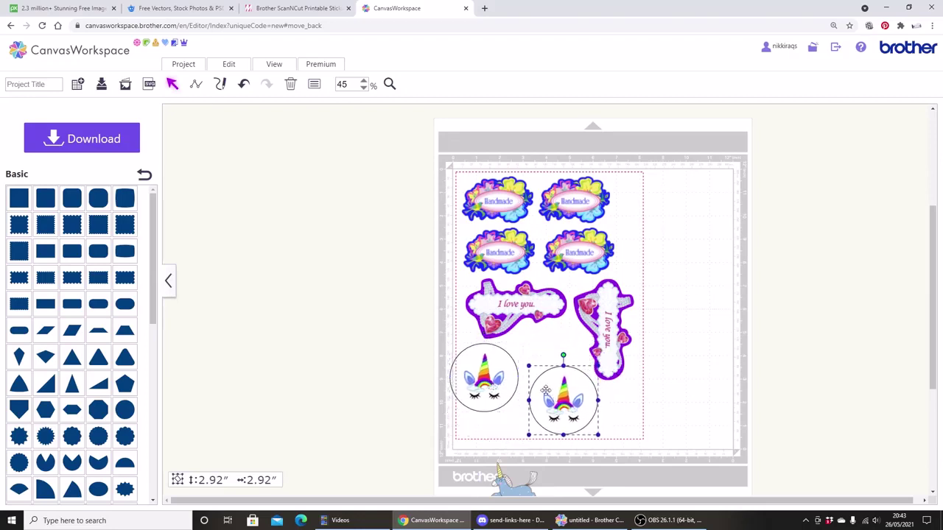
{"action": "left_click", "coordinate": [499, 375]}
{"action": "left_click_drag", "start_coordinate": [499, 375], "coordinate": [507, 380]}
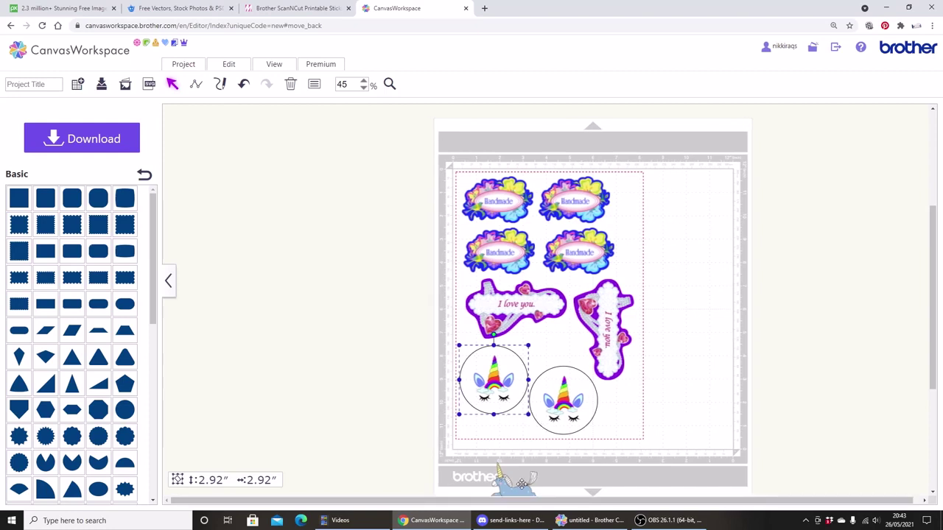
{"action": "left_click_drag", "start_coordinate": [520, 483], "coordinate": [560, 346]}
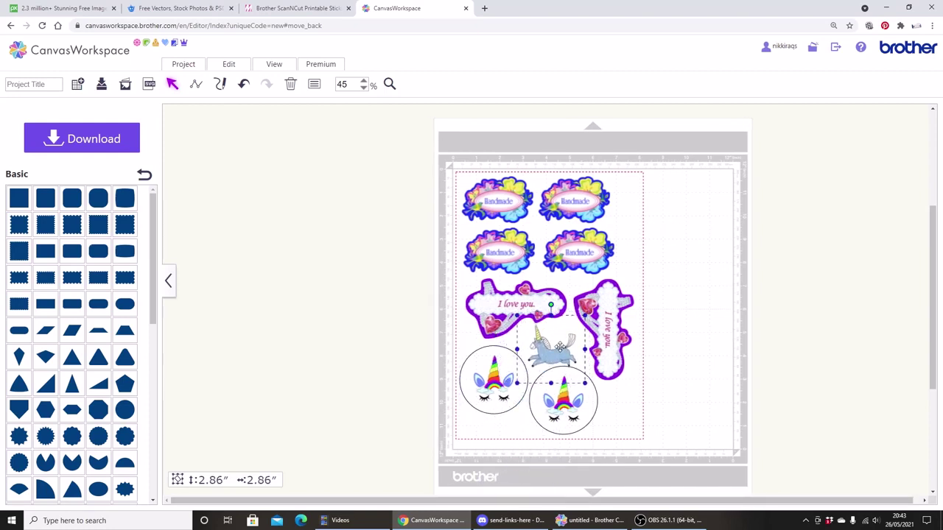
{"action": "left_click_drag", "start_coordinate": [551, 413], "coordinate": [552, 417]}
{"action": "left_click", "coordinate": [549, 357]}
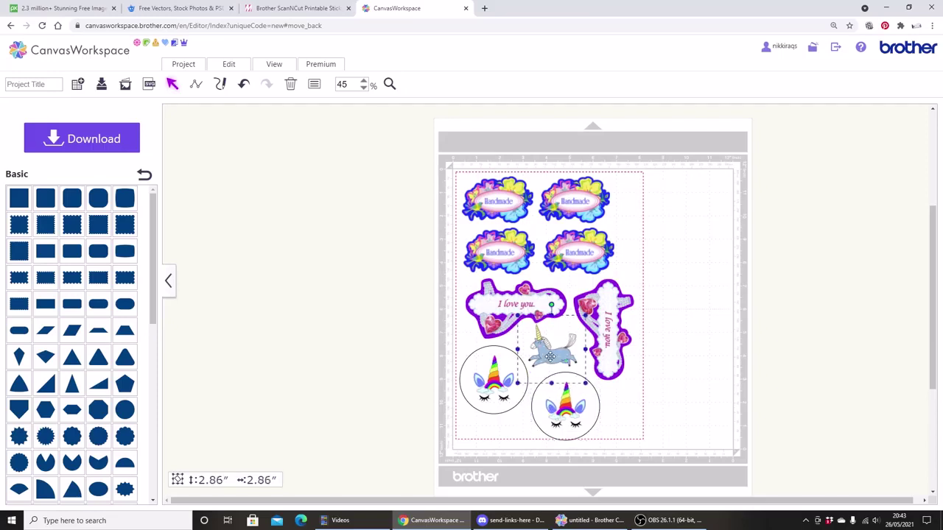
{"action": "left_click_drag", "start_coordinate": [549, 357], "coordinate": [554, 356]}
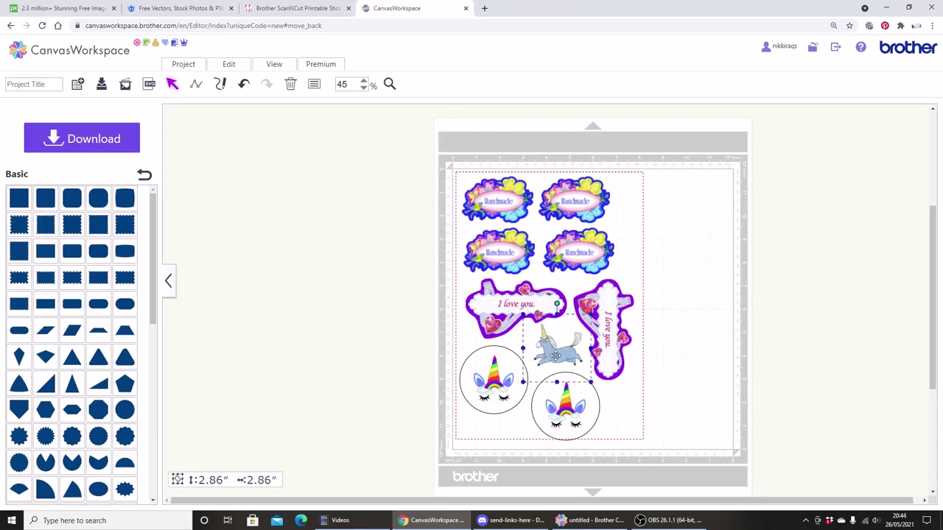
{"action": "left_click", "coordinate": [658, 425]}
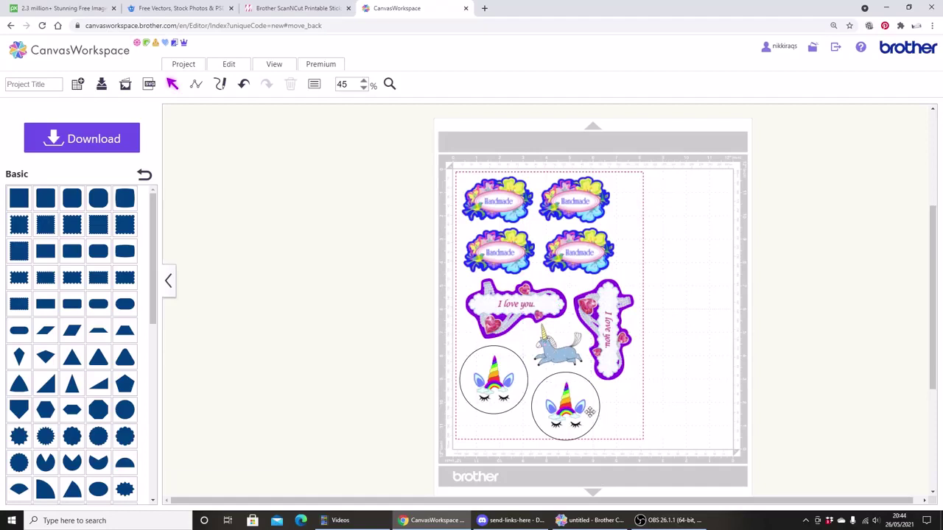
{"action": "left_click_drag", "start_coordinate": [567, 407], "coordinate": [564, 404]}
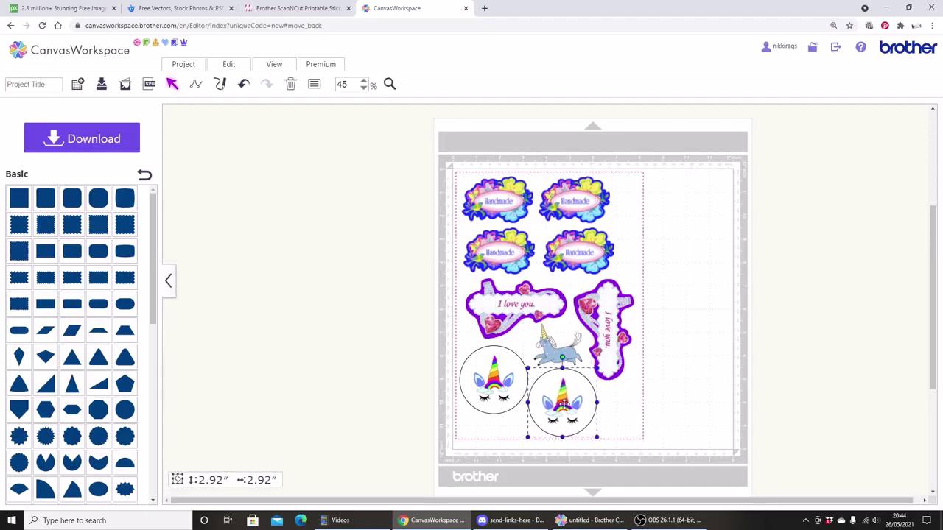
{"action": "left_click", "coordinate": [674, 436]}
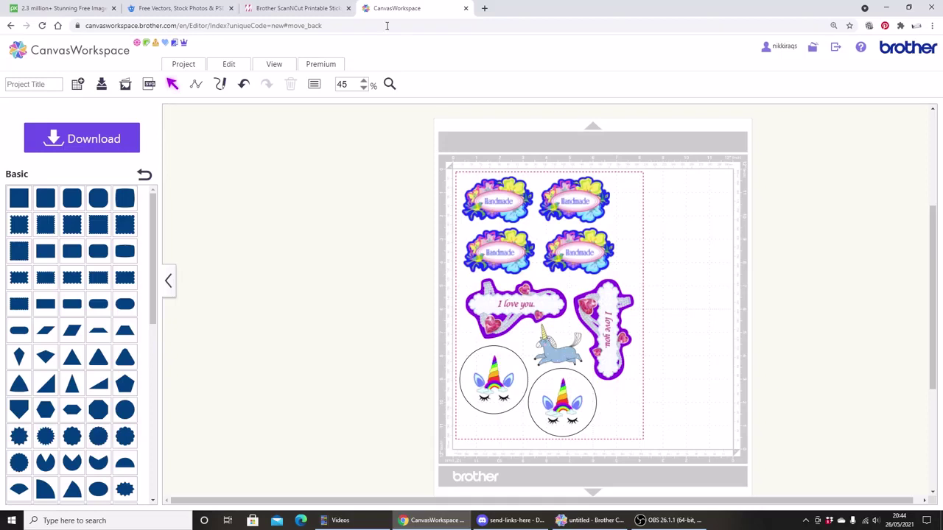
In the Printable Sticker Wizard, choose the One Point wreath 'Thank you' template.
{"action": "left_click", "coordinate": [332, 66]}
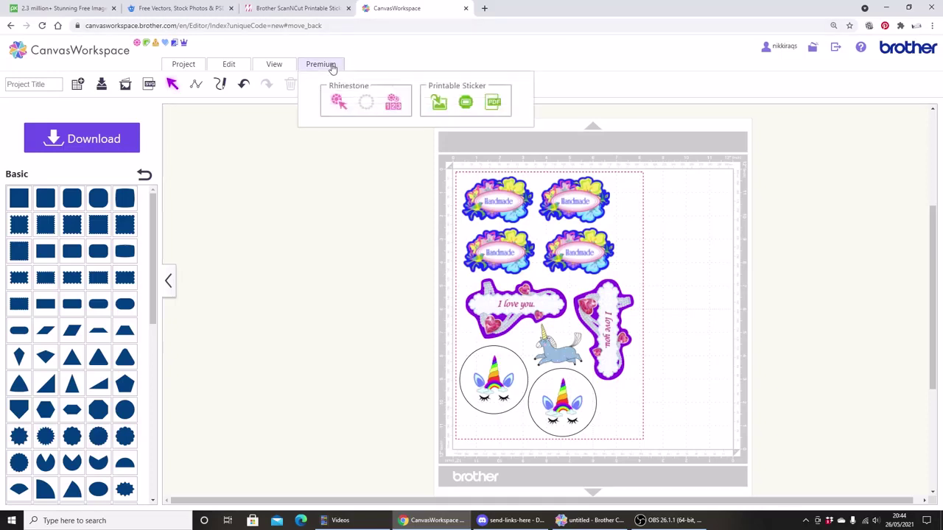
{"action": "left_click", "coordinate": [465, 107]}
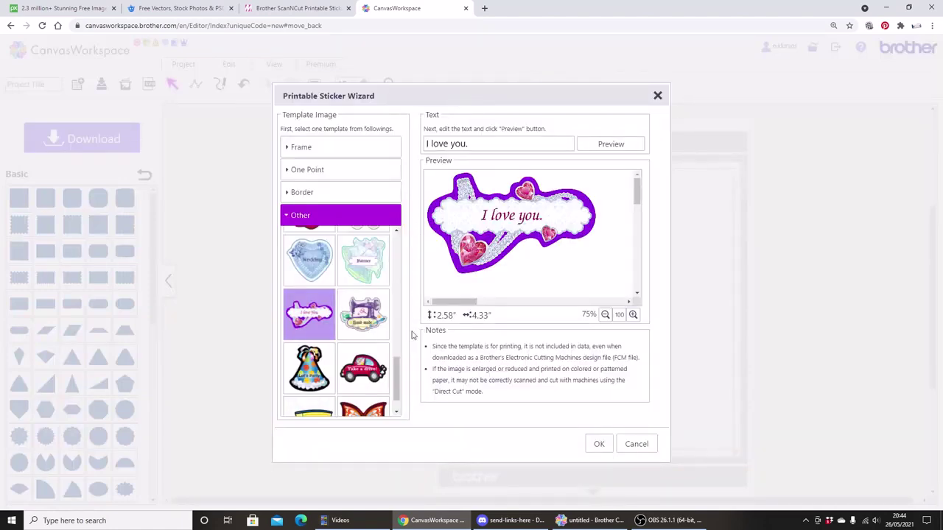
{"action": "left_click_drag", "start_coordinate": [396, 374], "coordinate": [390, 234]}
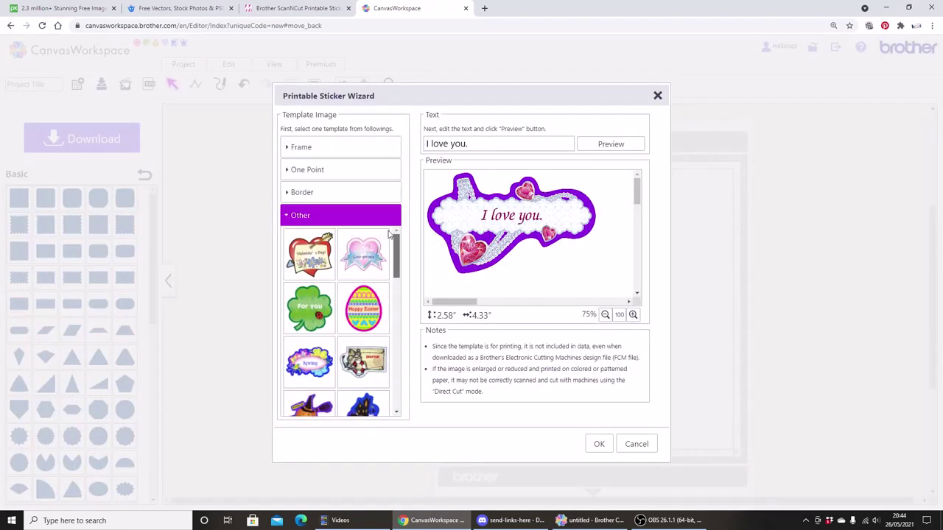
{"action": "left_click", "coordinate": [377, 171]}
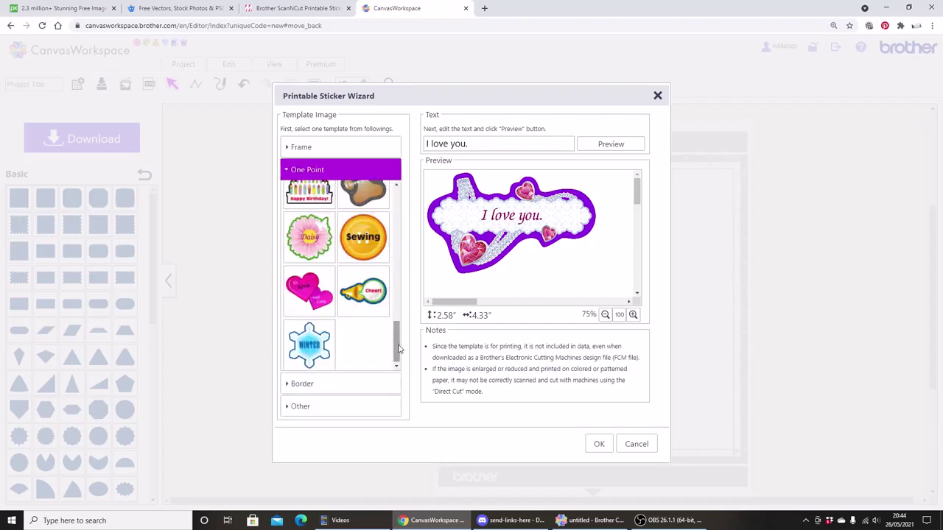
{"action": "left_click_drag", "start_coordinate": [398, 351], "coordinate": [386, 302]}
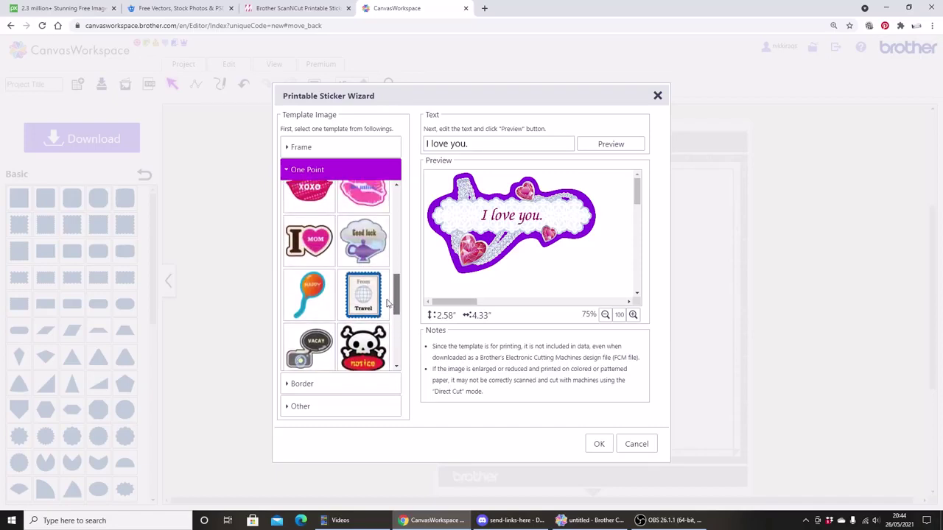
{"action": "left_click_drag", "start_coordinate": [388, 296], "coordinate": [392, 254]}
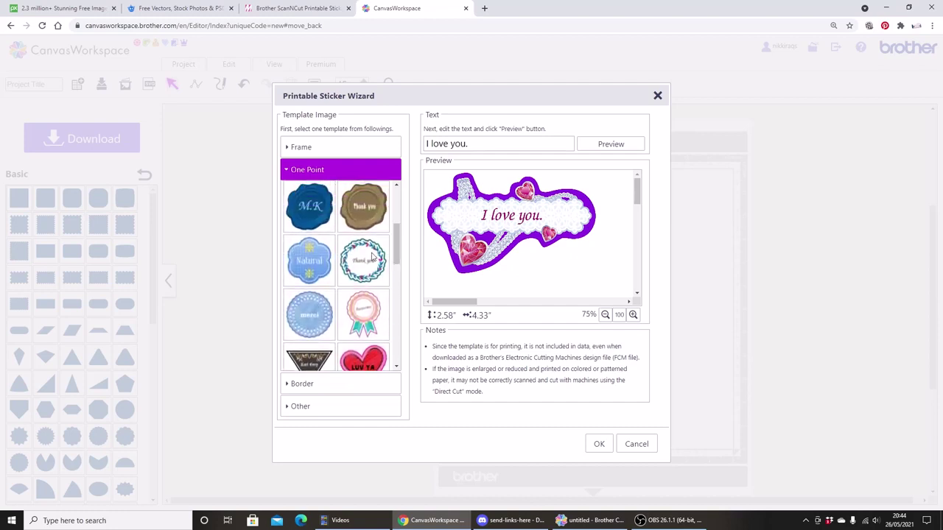
{"action": "left_click", "coordinate": [372, 256]}
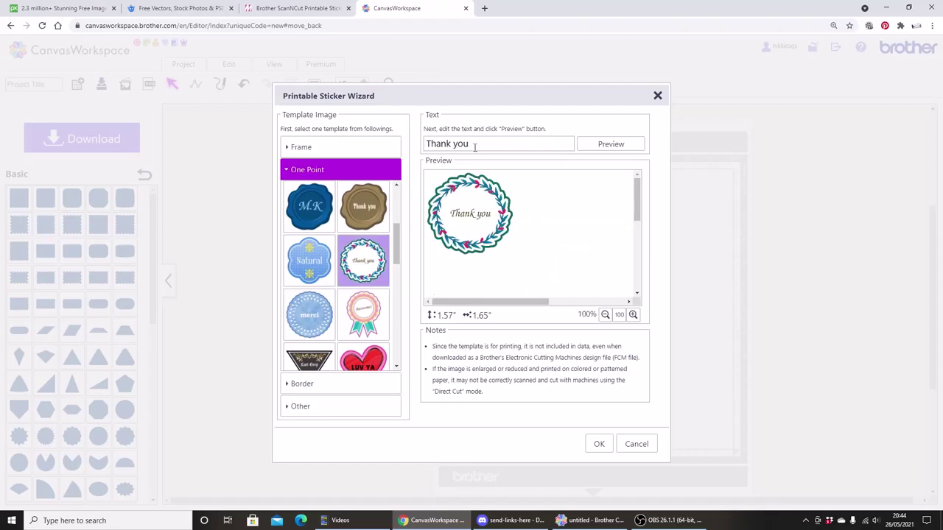
Place the 'Thank you' sticker at the bottom right beside the second unicorn circle.
{"action": "left_click_drag", "start_coordinate": [480, 140], "coordinate": [414, 145]}
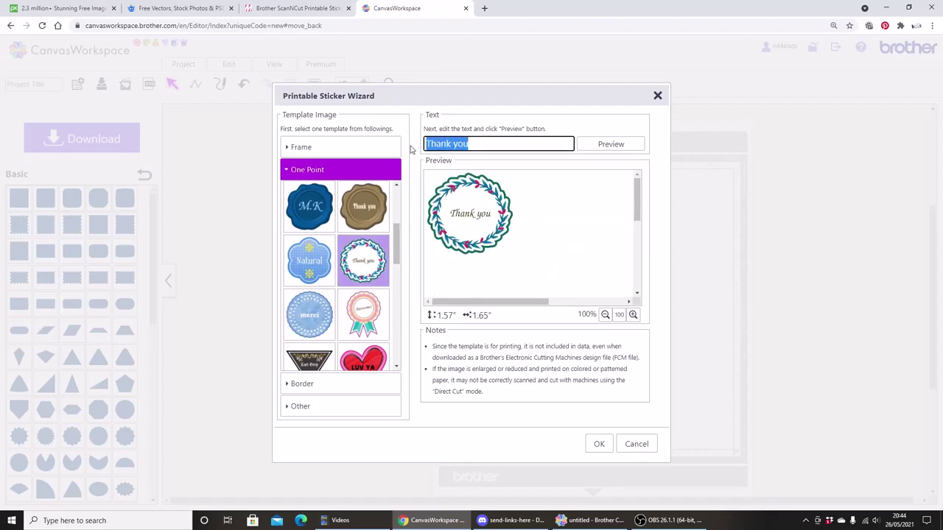
{"action": "type", "text": "Handcrafted"}
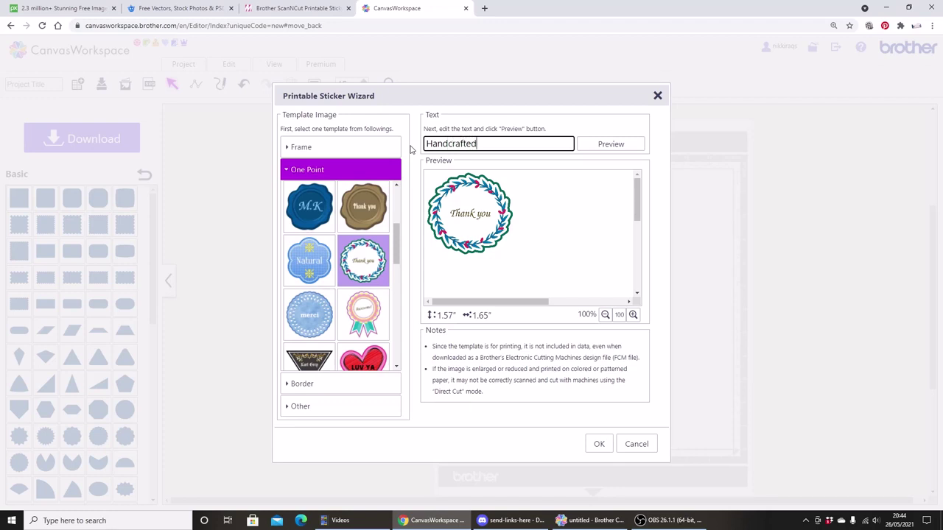
{"action": "left_click", "coordinate": [599, 443]}
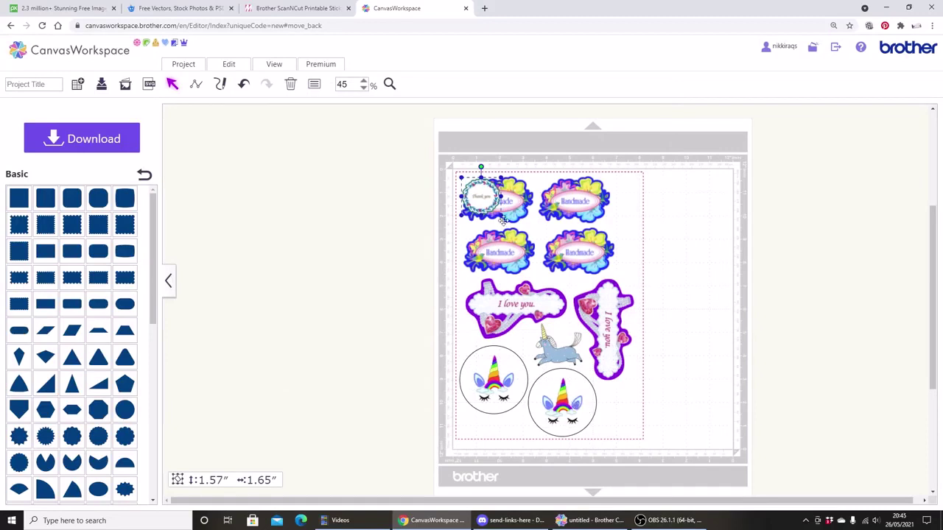
{"action": "left_click_drag", "start_coordinate": [486, 196], "coordinate": [623, 407]}
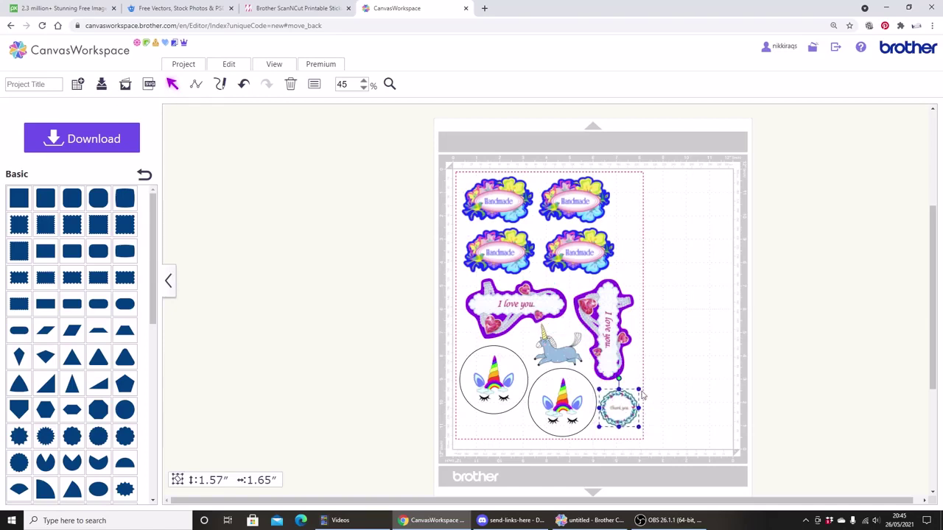
{"action": "left_click", "coordinate": [642, 390]}
{"action": "left_click", "coordinate": [630, 405]}
Download the sticker sheet for printing as Untitled.pdf and open it.
{"action": "left_click", "coordinate": [322, 68]}
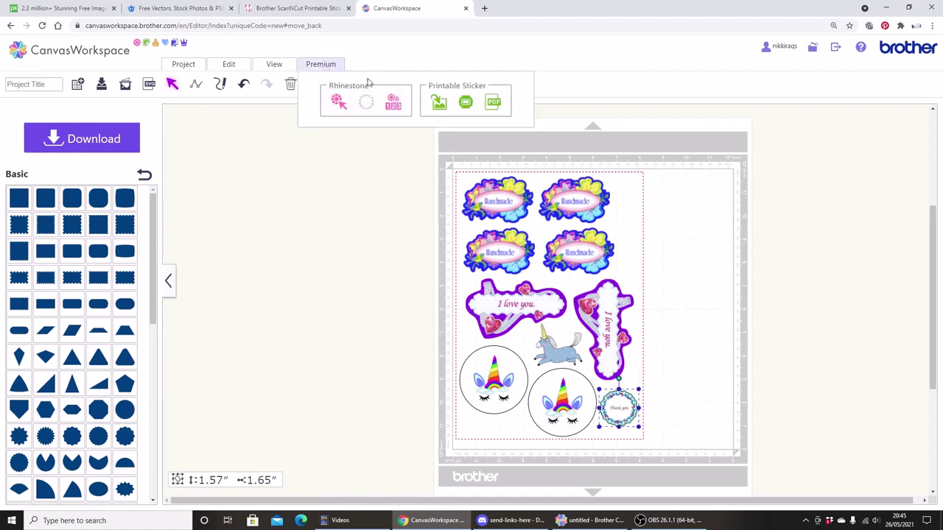
{"action": "left_click", "coordinate": [494, 102]}
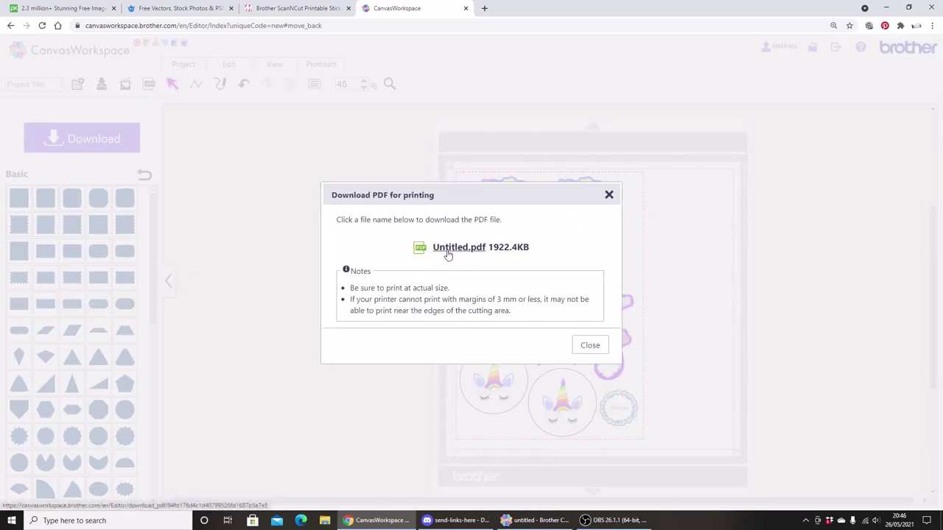
{"action": "left_click", "coordinate": [448, 255]}
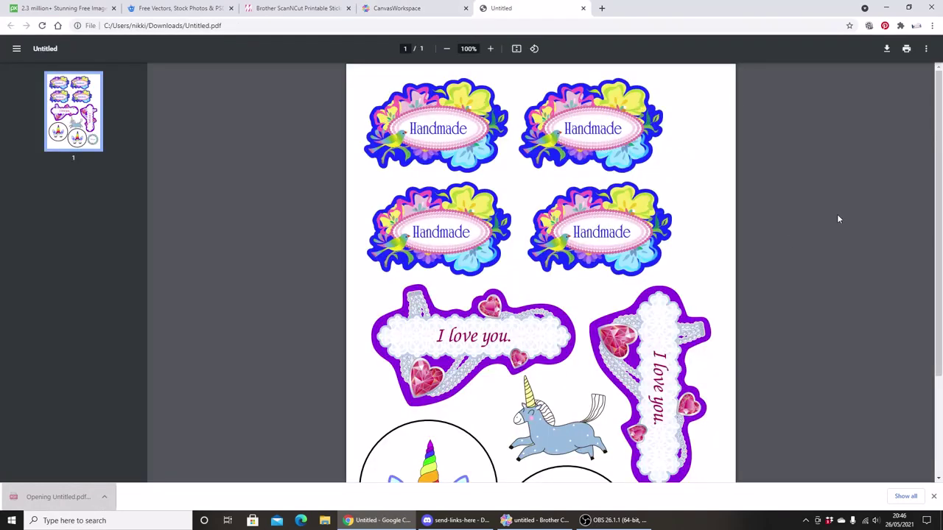
{"action": "left_click_drag", "start_coordinate": [938, 193], "coordinate": [926, 216]}
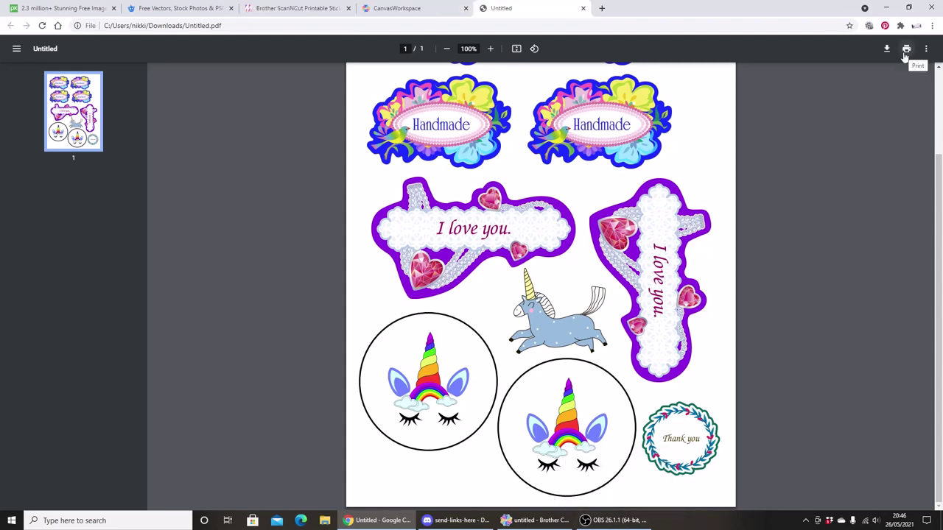
Print the sticker sheet with a custom scale of 100%.
{"action": "left_click", "coordinate": [905, 50]}
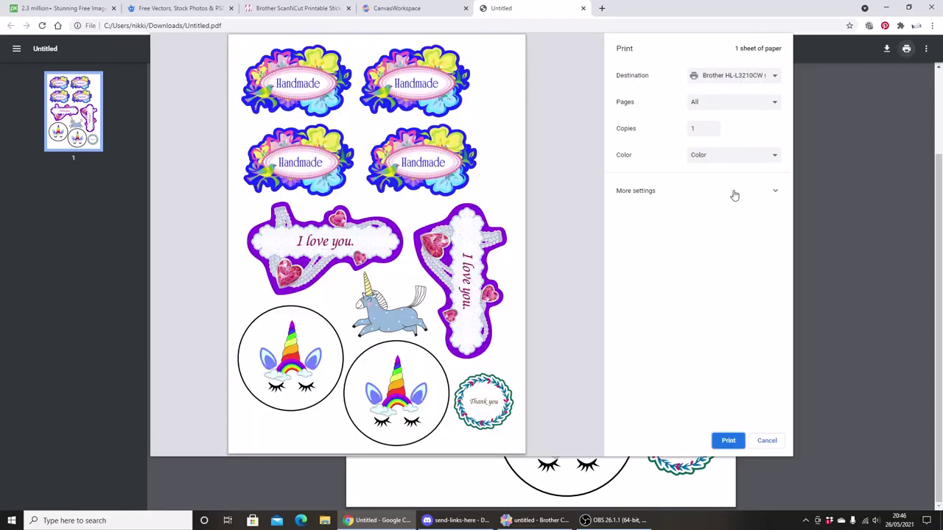
{"action": "left_click", "coordinate": [775, 193]}
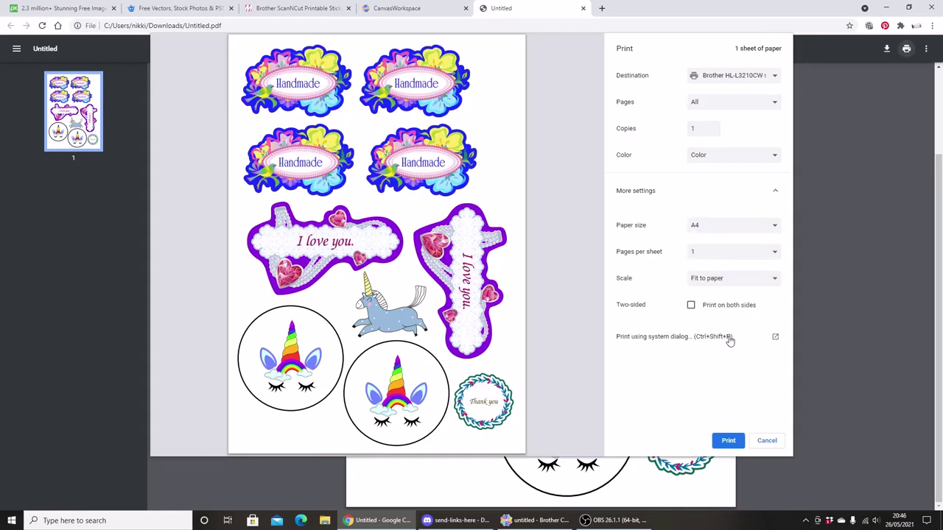
{"action": "left_click", "coordinate": [741, 283]}
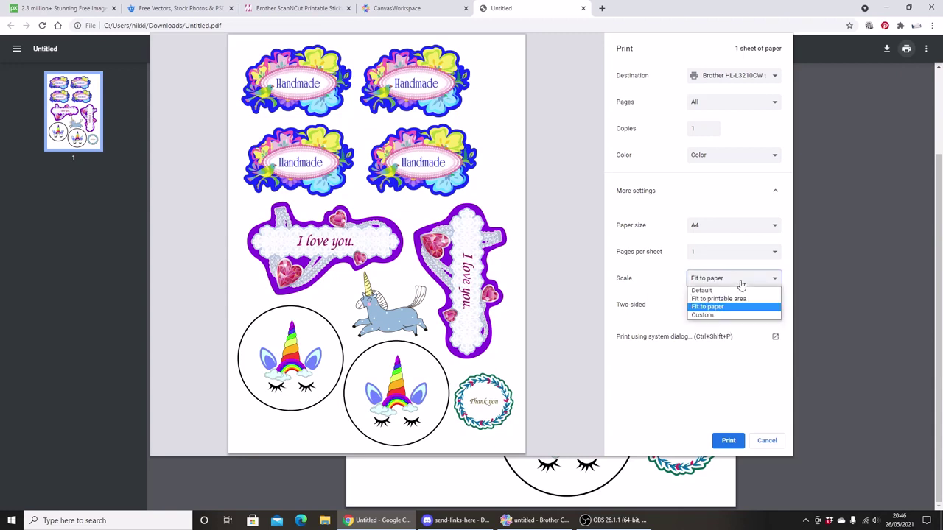
{"action": "left_click", "coordinate": [719, 317]}
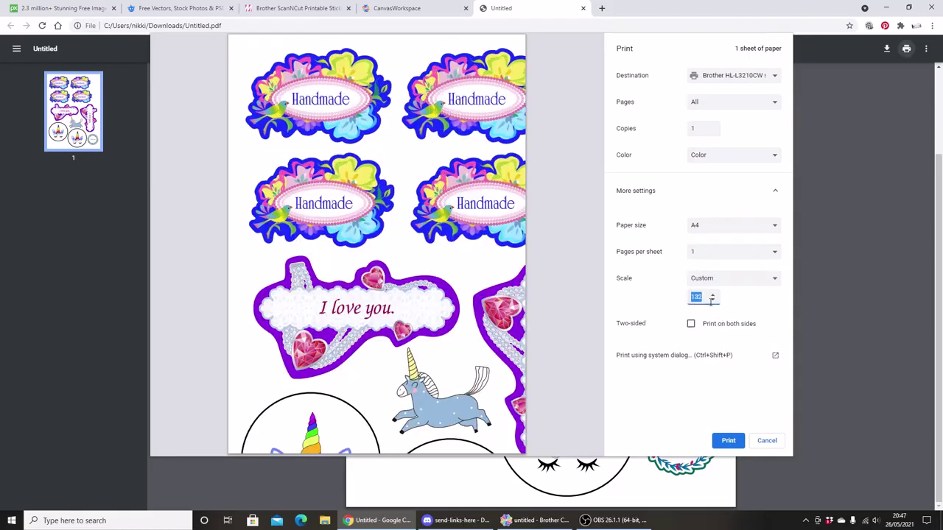
{"action": "type", "text": "100"}
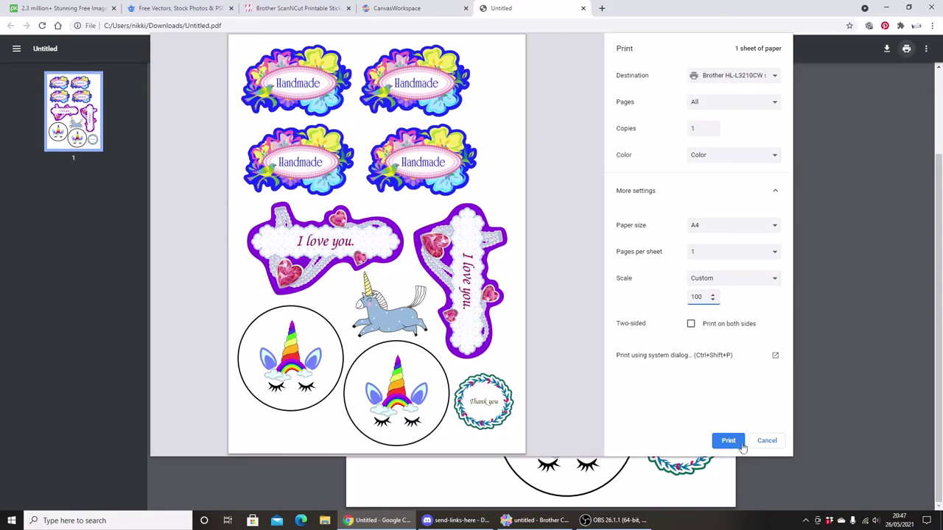
{"action": "double_click", "coordinate": [698, 295]}
{"action": "type", "text": "134"}
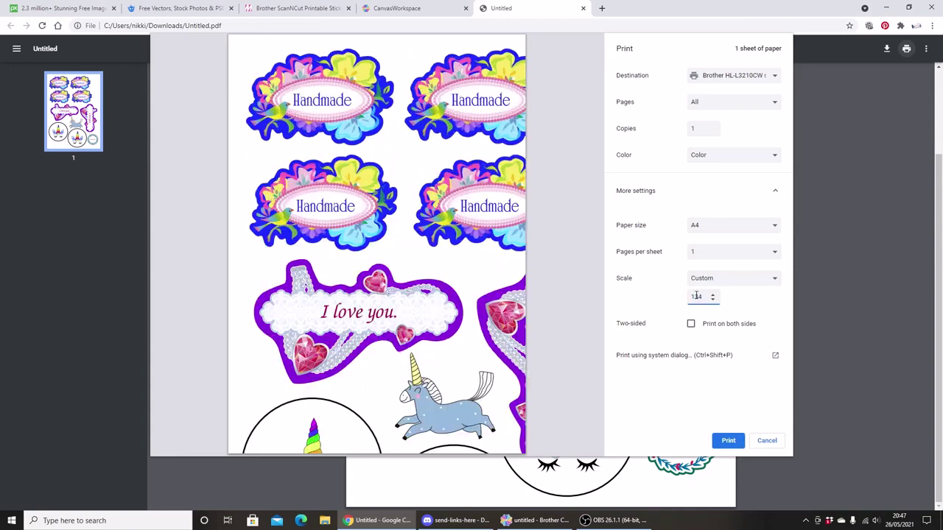
{"action": "left_click", "coordinate": [492, 373]}
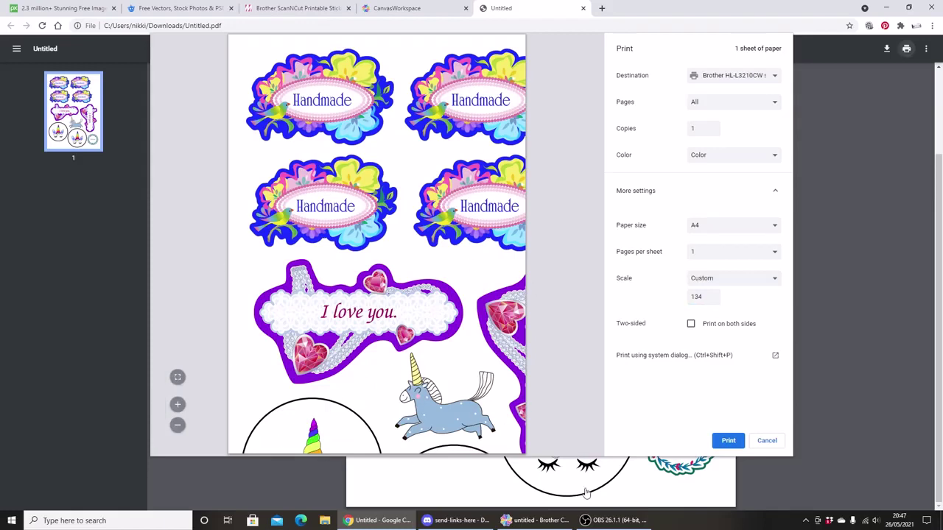
{"action": "double_click", "coordinate": [698, 297]}
{"action": "type", "text": "100"}
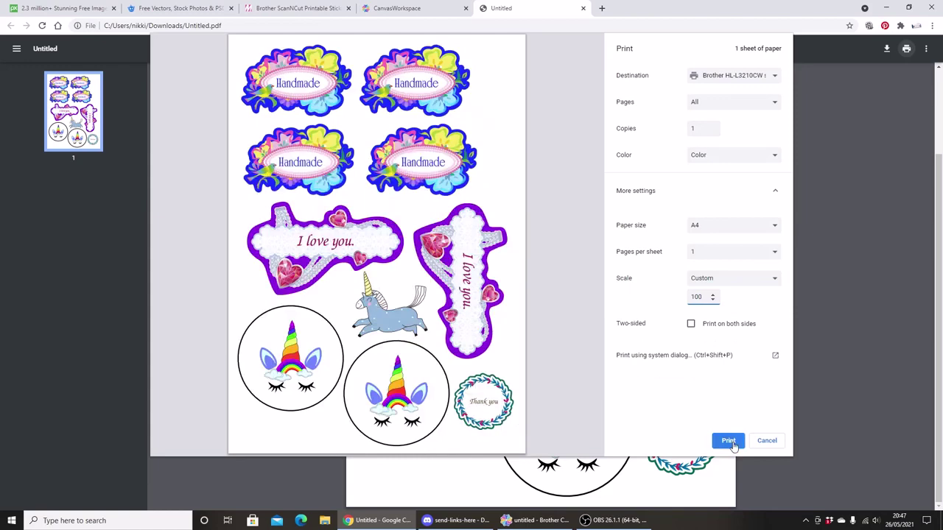
{"action": "left_click", "coordinate": [729, 440]}
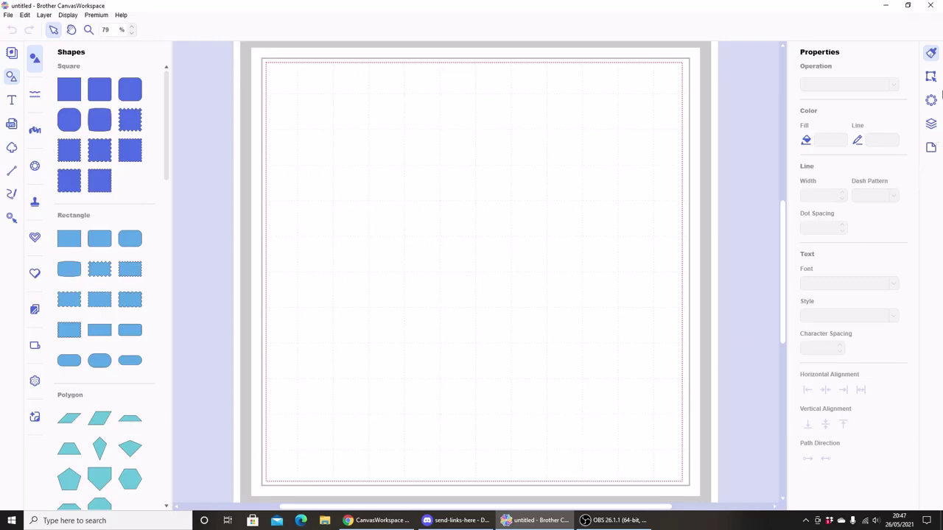
Change the artboard size to A4 (8.3" x 11.7").
{"action": "left_click", "coordinate": [931, 148]}
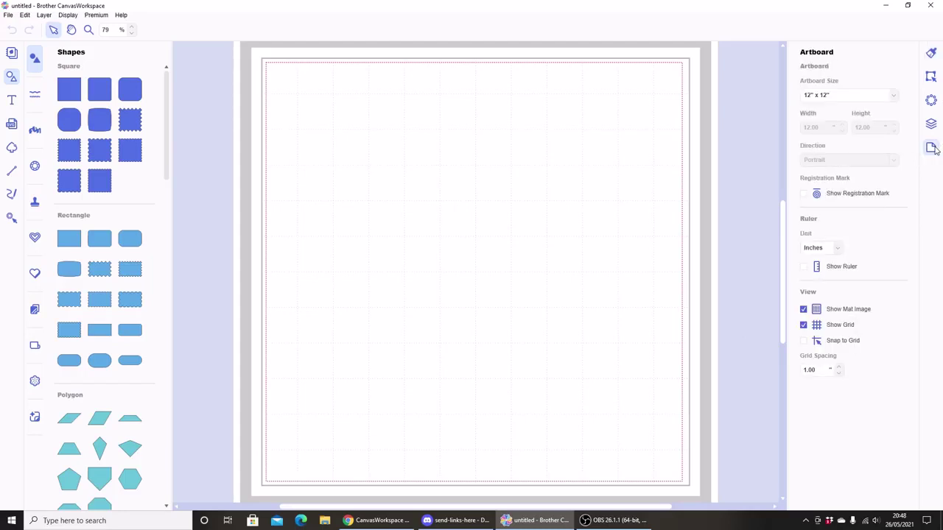
{"action": "left_click", "coordinate": [819, 96]}
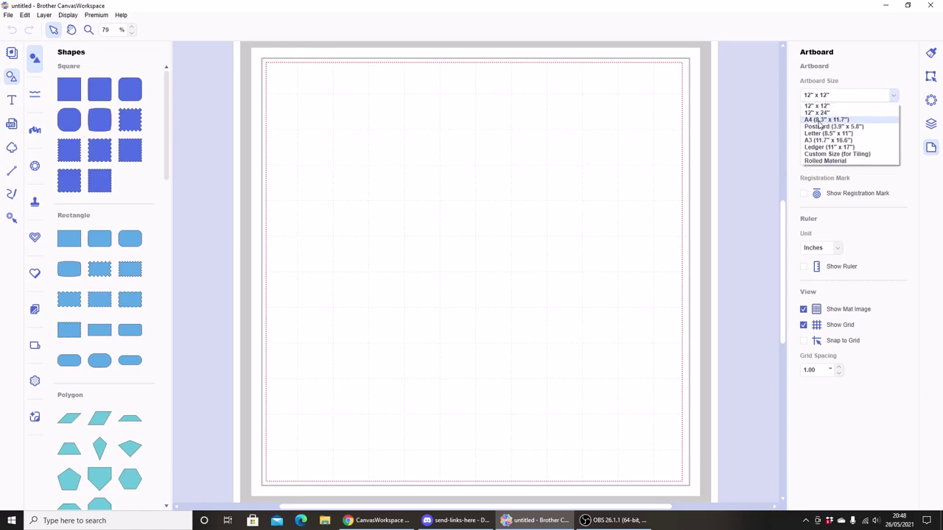
{"action": "left_click", "coordinate": [819, 120]}
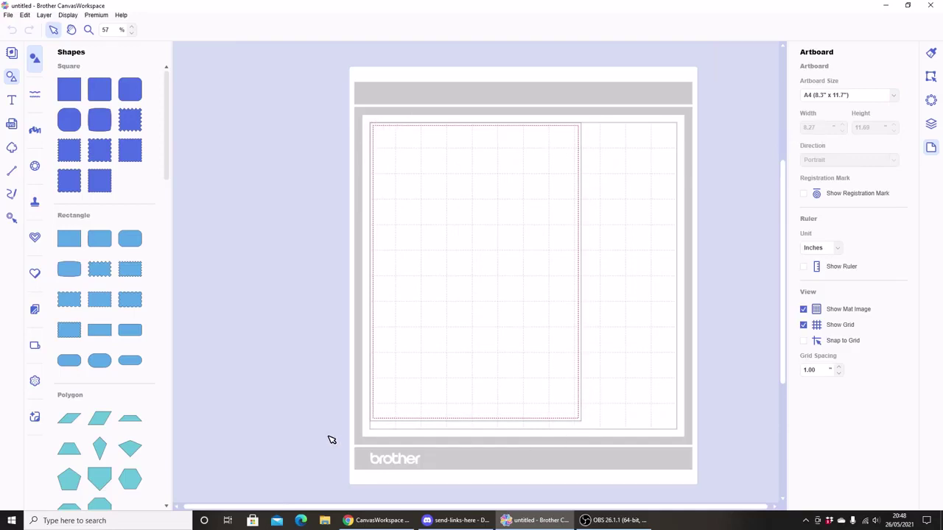
{"action": "left_click", "coordinate": [105, 15]}
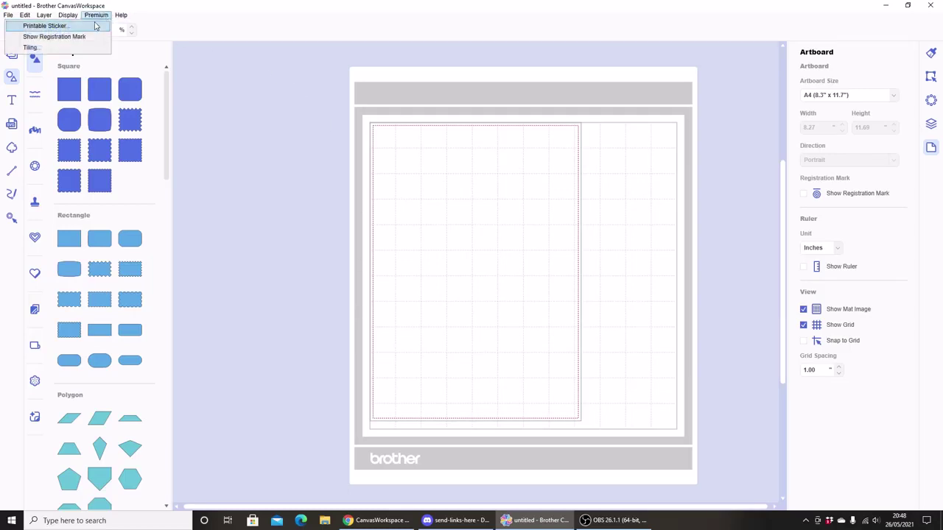
Start a printable sticker from the sleeping-cat 'I am off.' template.
{"action": "left_click", "coordinate": [94, 26]}
{"action": "left_click", "coordinate": [309, 243]}
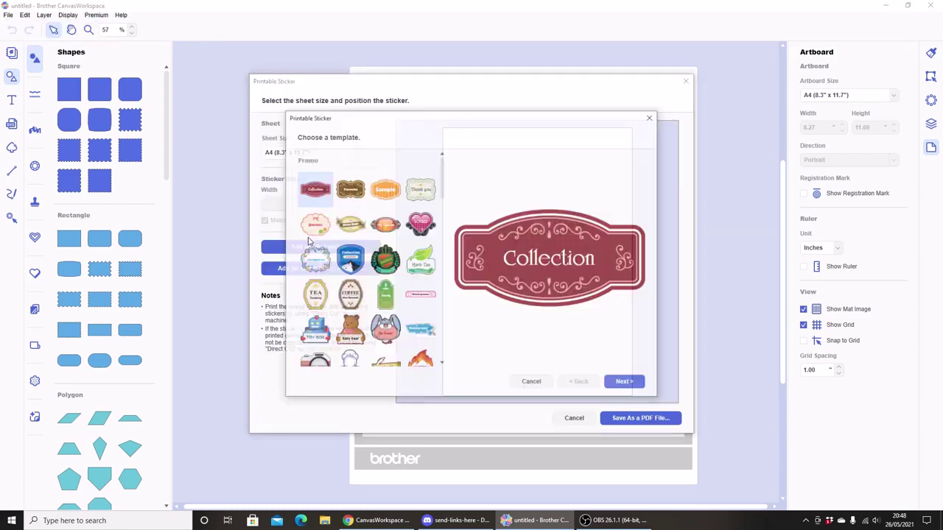
{"action": "left_click_drag", "start_coordinate": [444, 165], "coordinate": [437, 318]}
{"action": "scroll", "coordinate": [437, 318], "scroll_direction": "down", "scroll_amount": 1}
{"action": "left_click", "coordinate": [384, 290]}
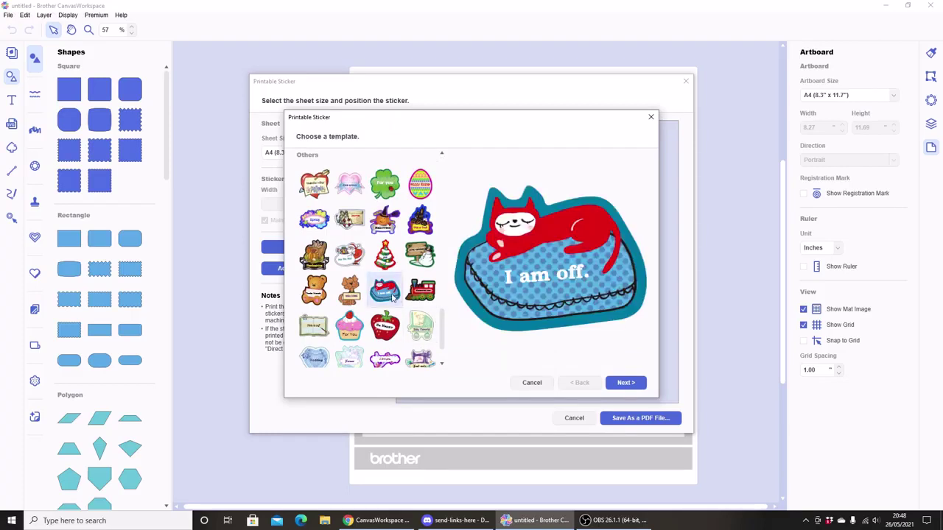
{"action": "left_click", "coordinate": [622, 383]}
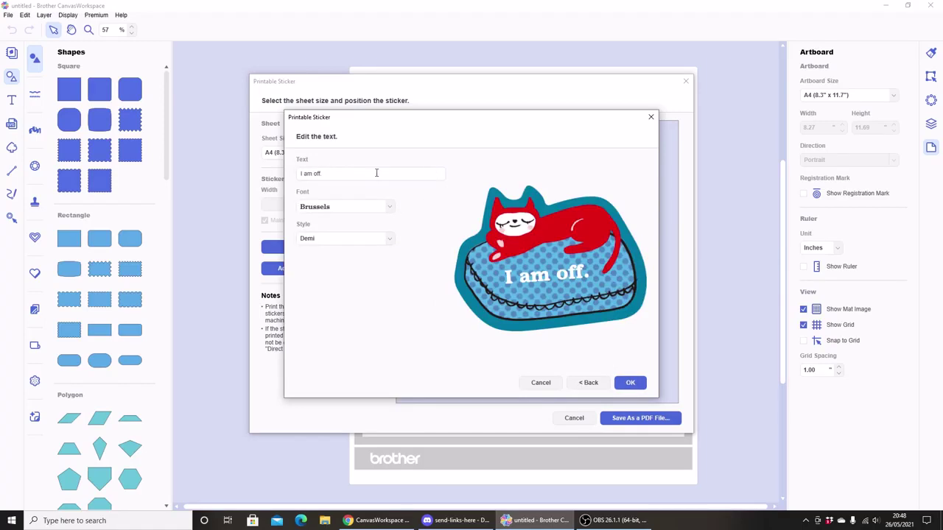
Set the sticker text to Milkshake Bold and place it on the A4 sheet.
{"action": "left_click_drag", "start_coordinate": [375, 173], "coordinate": [274, 171]}
{"action": "left_click", "coordinate": [389, 206]}
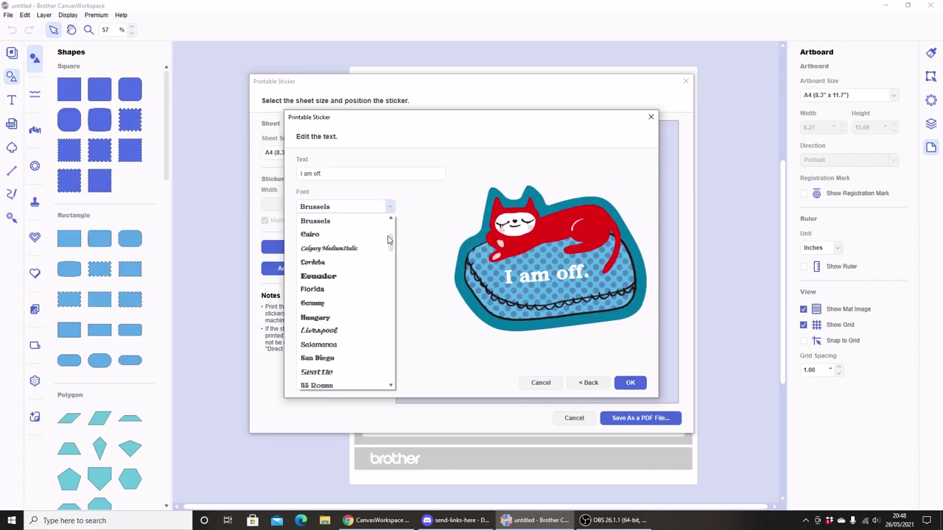
{"action": "left_click_drag", "start_coordinate": [390, 246], "coordinate": [394, 317]}
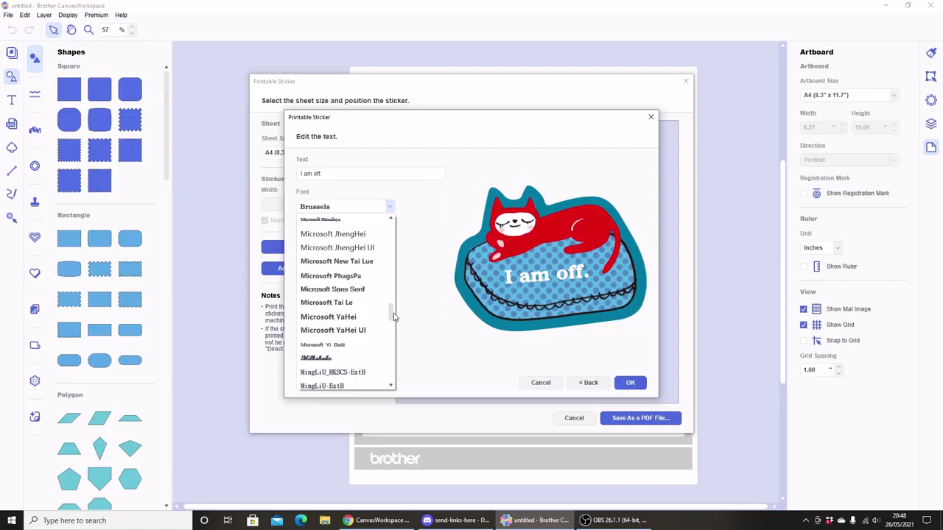
{"action": "left_click", "coordinate": [345, 359]}
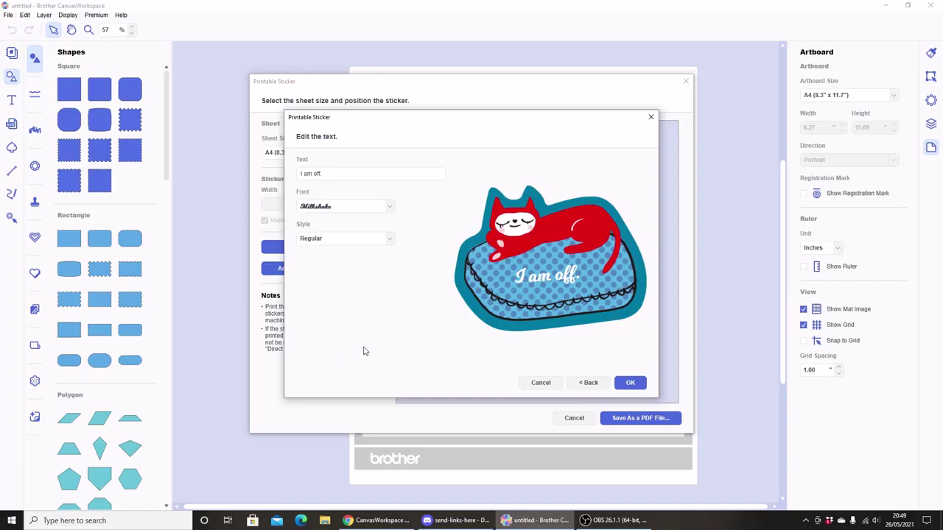
{"action": "left_click", "coordinate": [373, 237]}
{"action": "left_click", "coordinate": [308, 262]}
{"action": "left_click", "coordinate": [630, 383]}
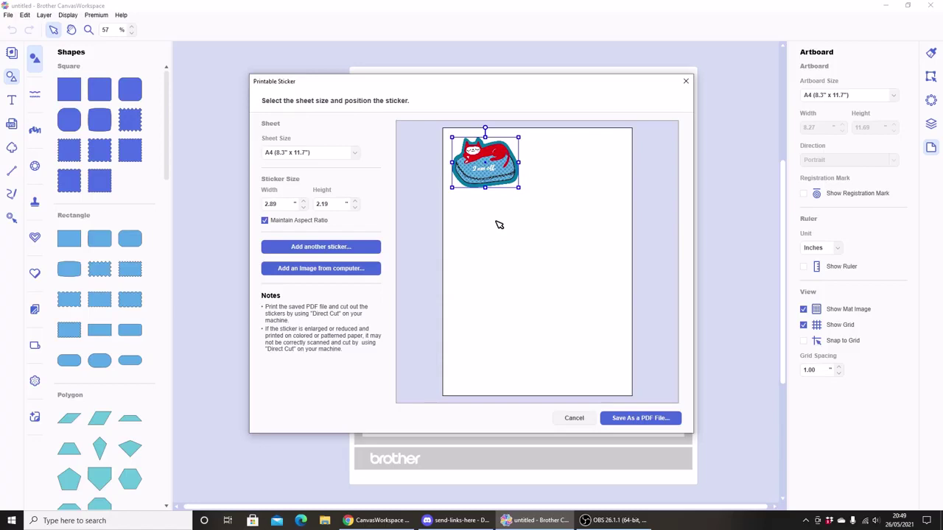
Pick the sleeping-cat template from the Others group for another sticker.
{"action": "left_click", "coordinate": [372, 246]}
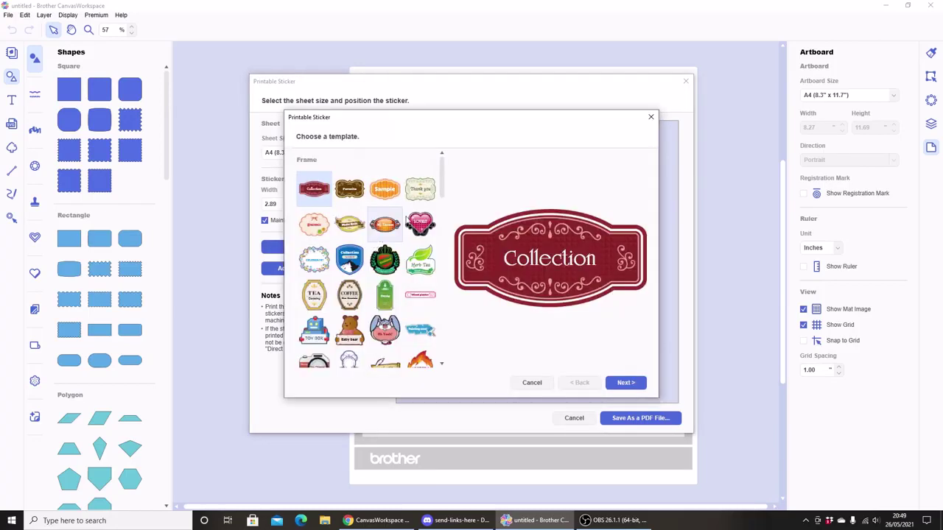
{"action": "left_click_drag", "start_coordinate": [439, 169], "coordinate": [467, 311]}
{"action": "left_click", "coordinate": [420, 324]}
{"action": "left_click", "coordinate": [389, 329]}
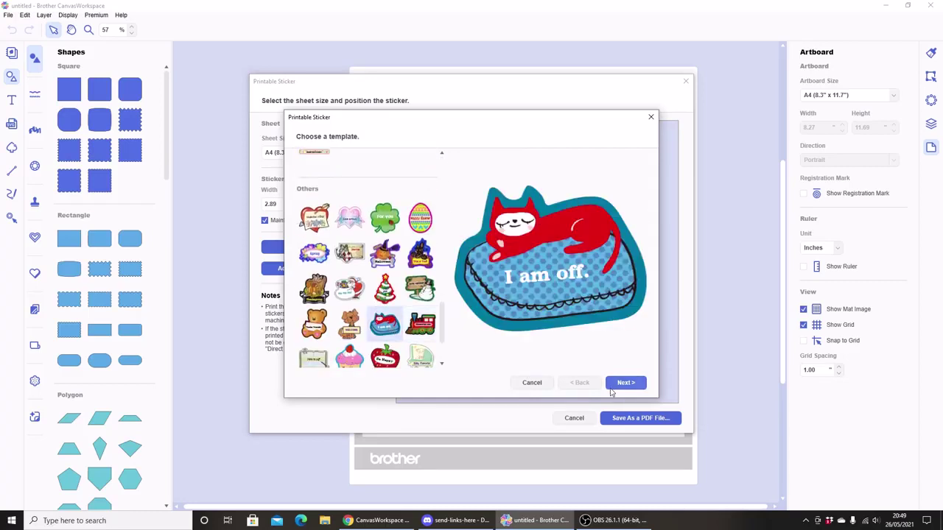
{"action": "left_click", "coordinate": [625, 382]}
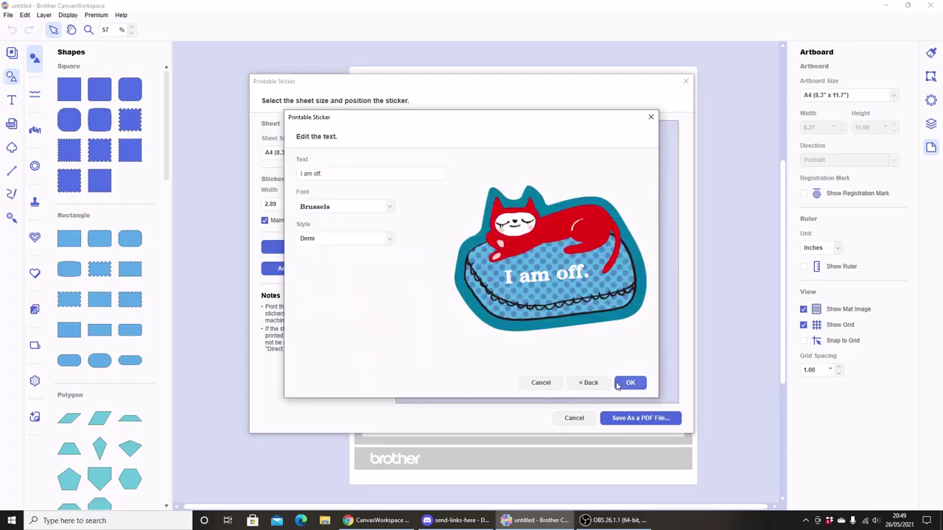
Give its text Milkshake Bold, place it, and move it beside the first cat.
{"action": "left_click", "coordinate": [380, 208]}
{"action": "left_click_drag", "start_coordinate": [392, 248], "coordinate": [410, 372]}
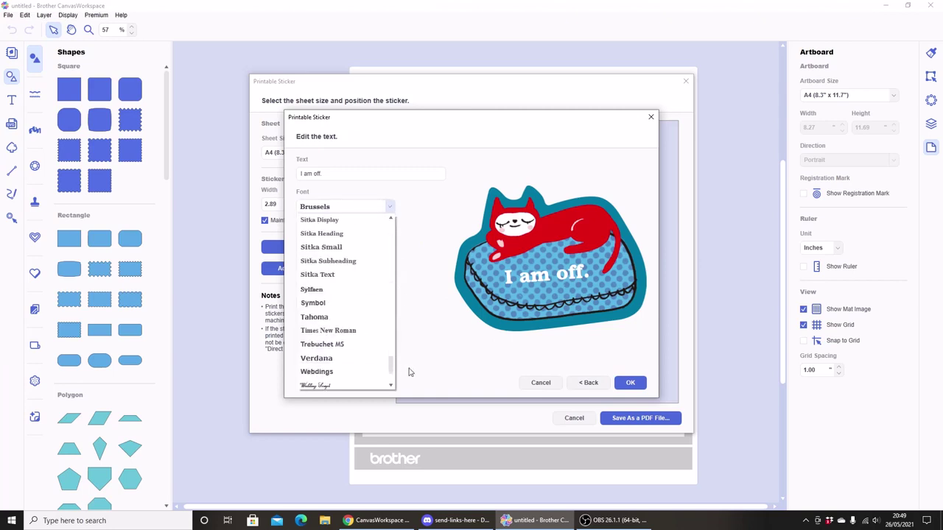
{"action": "scroll", "coordinate": [412, 357], "scroll_direction": "up", "scroll_amount": 8}
{"action": "scroll", "coordinate": [418, 337], "scroll_direction": "up", "scroll_amount": 3}
{"action": "left_click", "coordinate": [368, 263]}
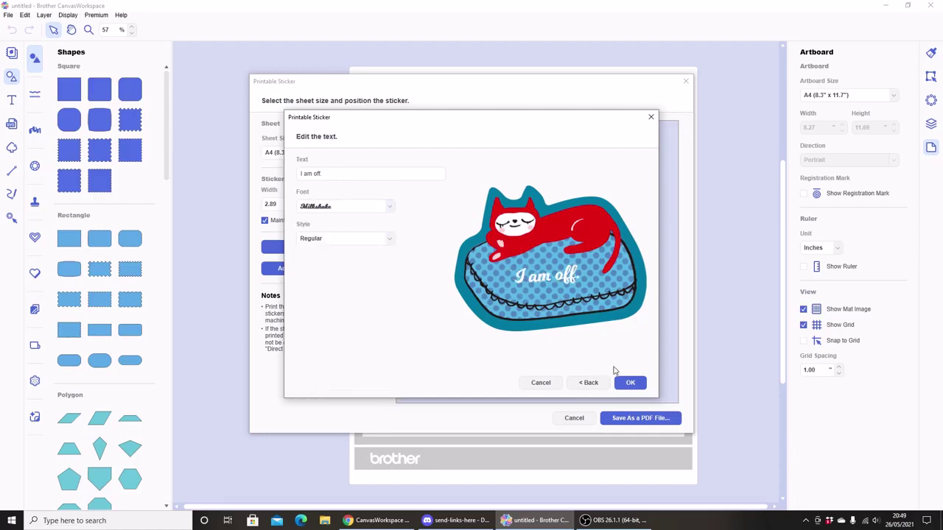
{"action": "left_click", "coordinate": [304, 243]}
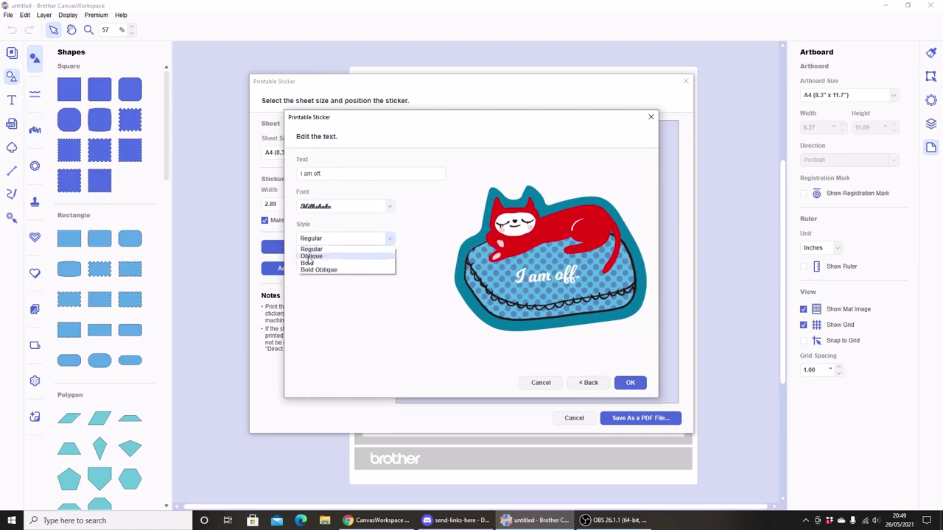
{"action": "left_click", "coordinate": [313, 263]}
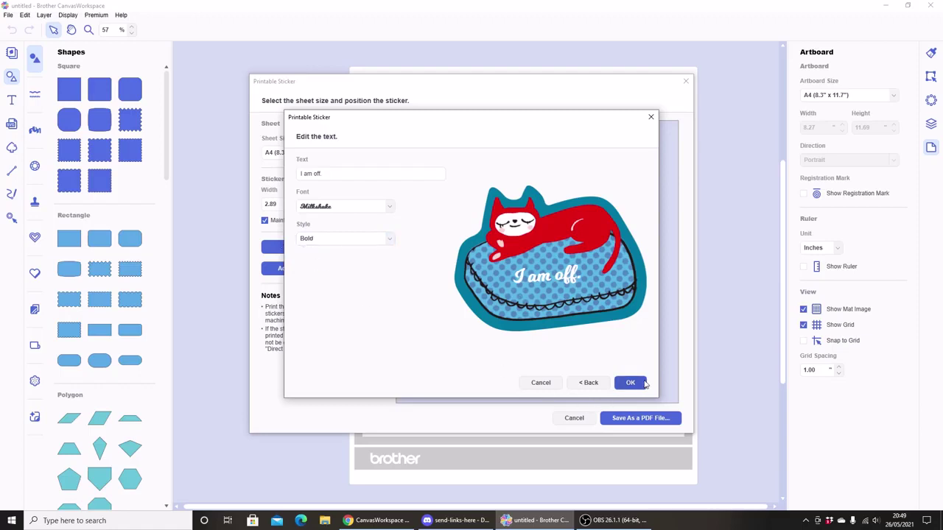
{"action": "left_click", "coordinate": [630, 382]}
{"action": "left_click_drag", "start_coordinate": [485, 168], "coordinate": [561, 163]}
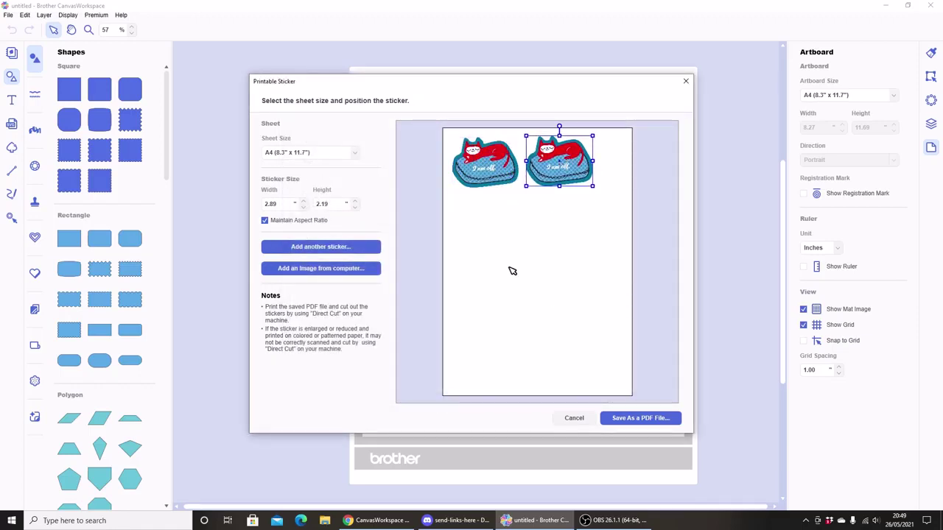
Import handmade3.png, move it below the cats, and set its width to 1.5 inches.
{"action": "left_click", "coordinate": [348, 271]}
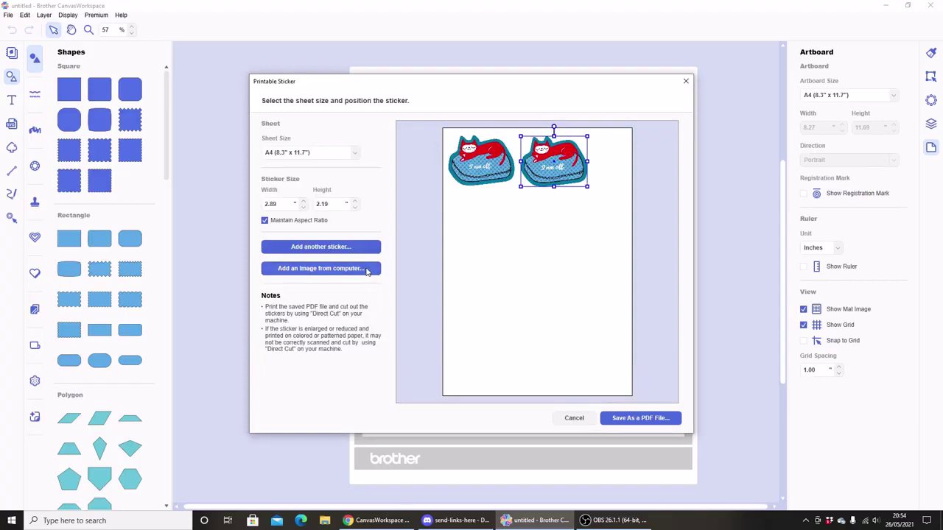
{"action": "left_click", "coordinate": [366, 269]}
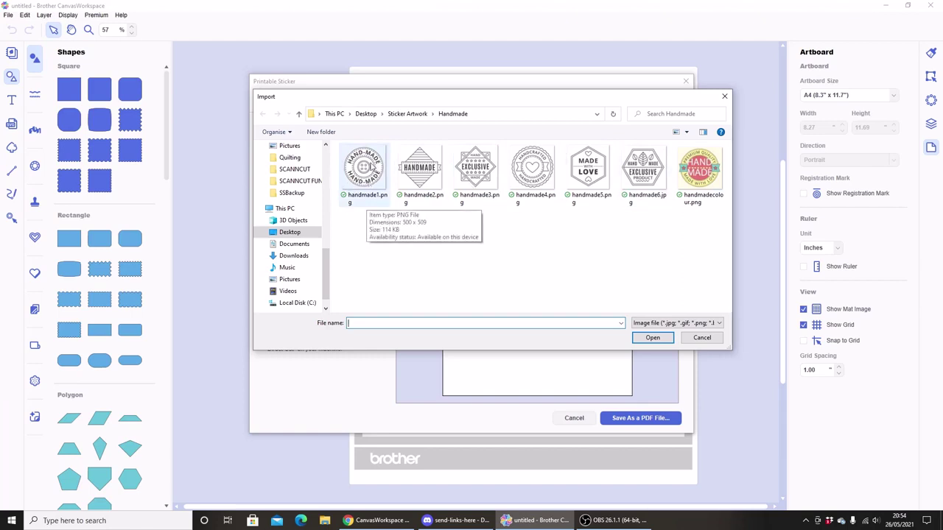
{"action": "left_click", "coordinate": [475, 175]}
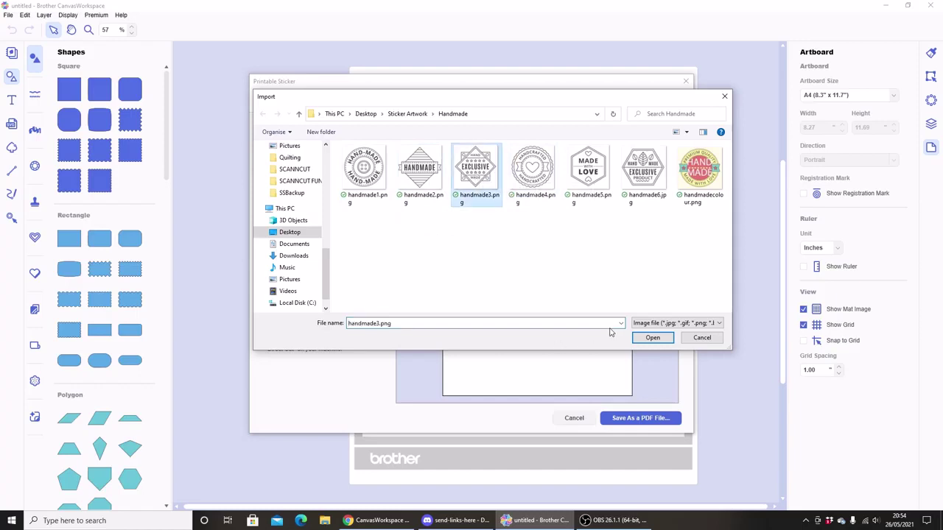
{"action": "left_click", "coordinate": [637, 338]}
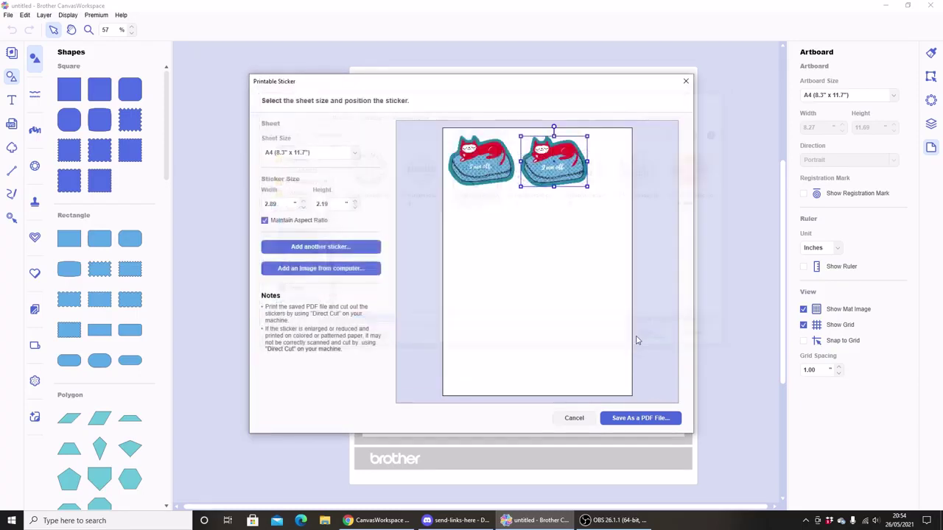
{"action": "left_click_drag", "start_coordinate": [515, 221], "coordinate": [507, 300]}
{"action": "key", "text": "Tab"}
{"action": "type", "text": "1.5"}
{"action": "key", "text": "Return"}
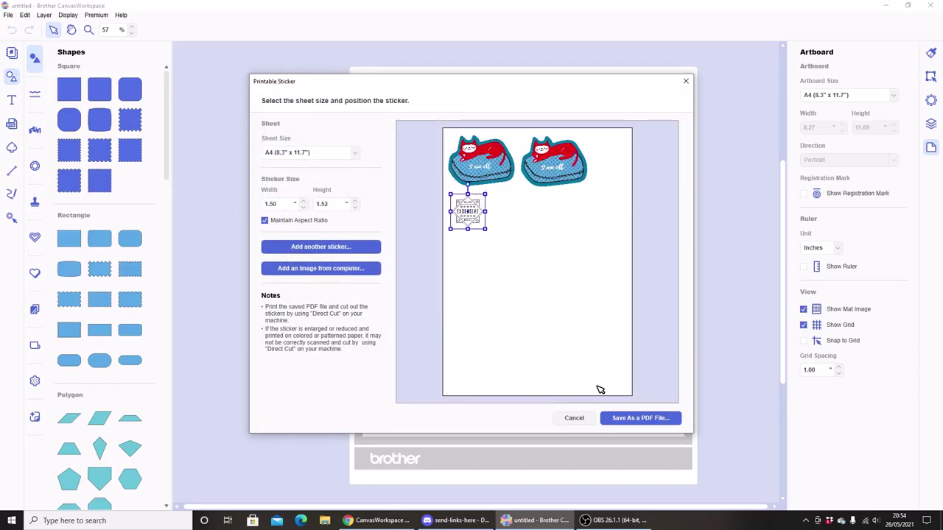
Import handmade3.png again at 1.5-inch width and place it beside the first badge.
{"action": "left_click", "coordinate": [320, 268]}
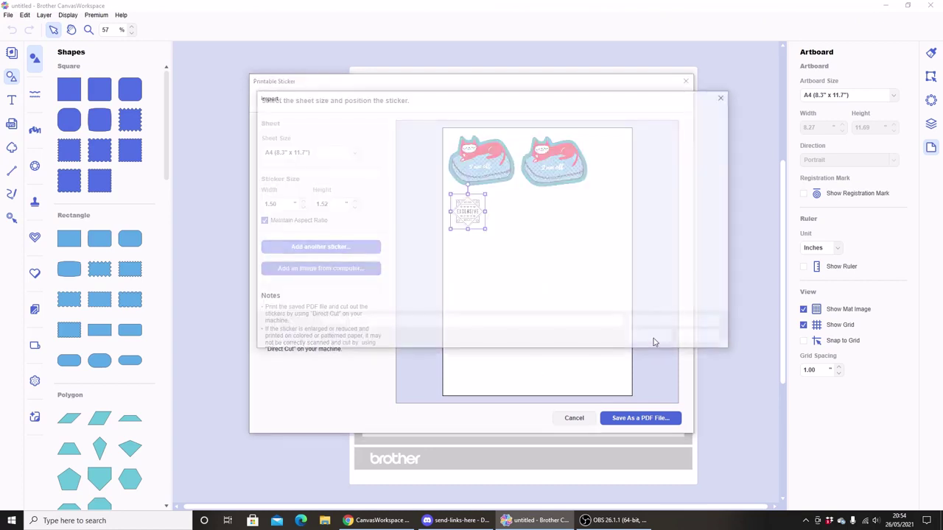
{"action": "left_click", "coordinate": [476, 171]}
{"action": "left_click", "coordinate": [654, 338]}
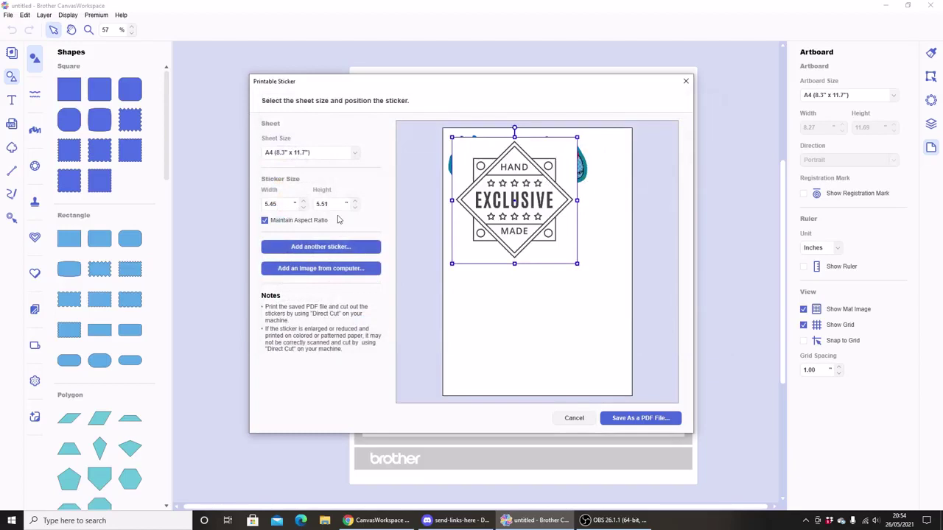
{"action": "double_click", "coordinate": [271, 204]}
{"action": "type", "text": "1.5"}
{"action": "left_click", "coordinate": [551, 199]}
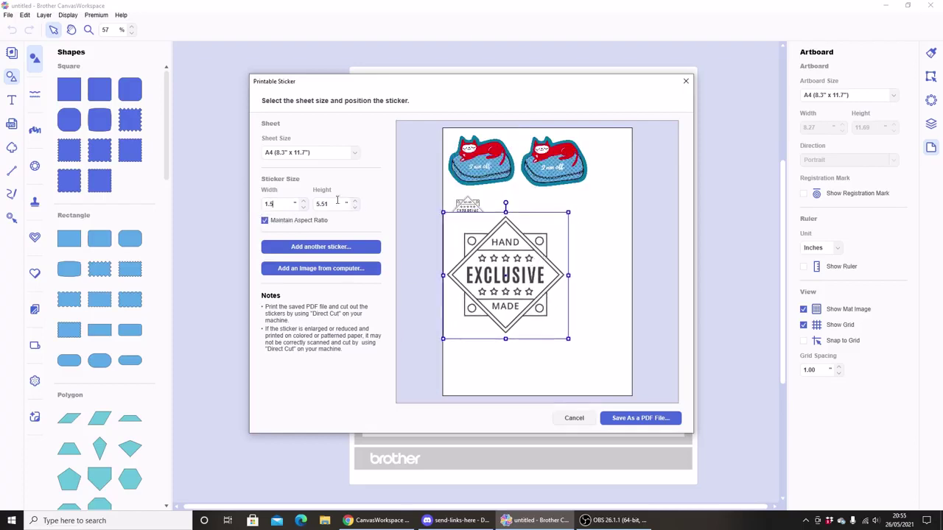
{"action": "key", "text": "Return"}
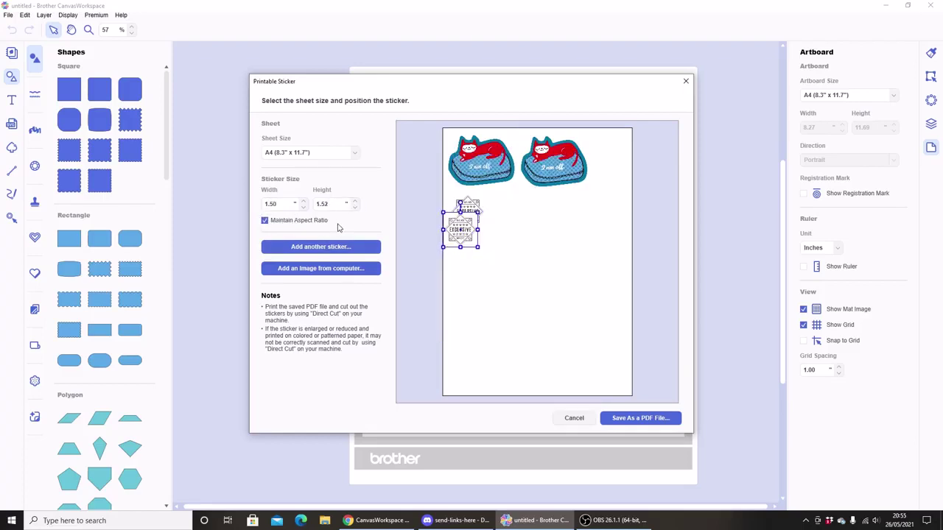
{"action": "left_click_drag", "start_coordinate": [462, 287], "coordinate": [507, 216]}
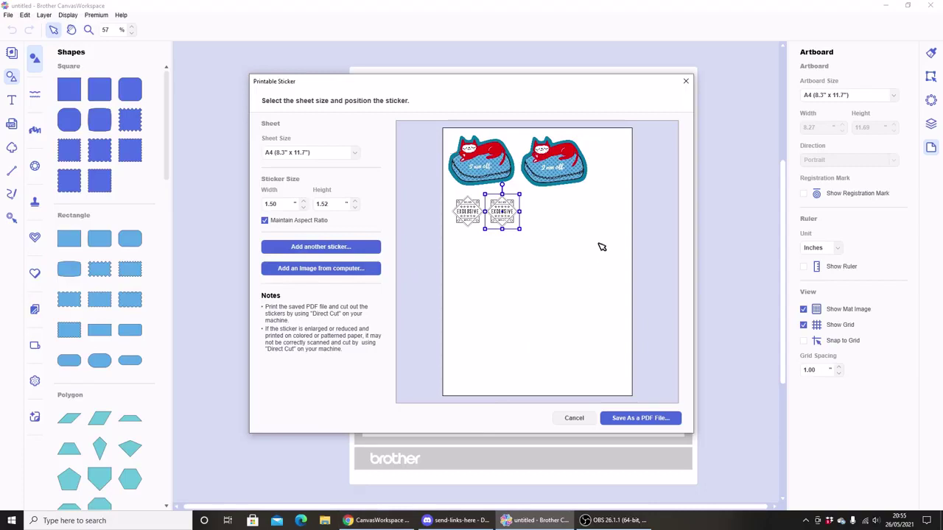
{"action": "left_click", "coordinate": [379, 520]}
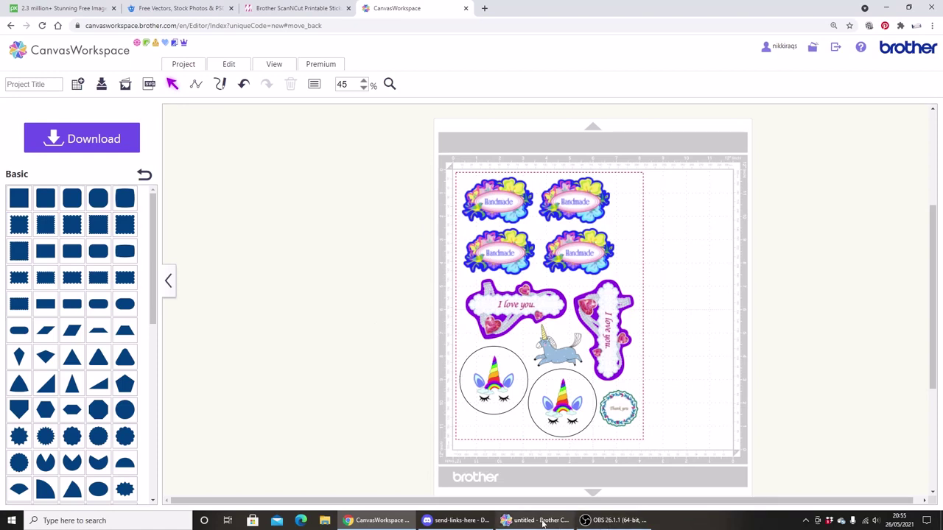
{"action": "mouse_move", "coordinate": [542, 523]}
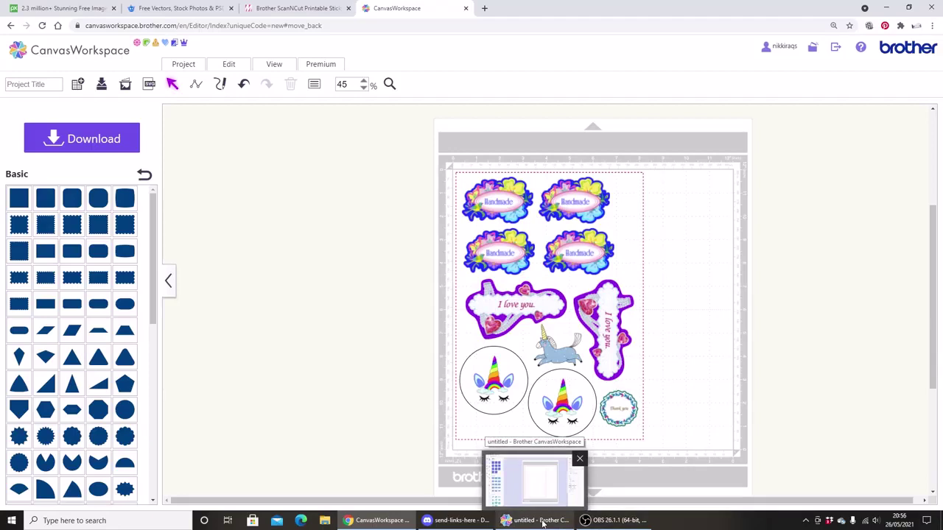
{"action": "left_click", "coordinate": [543, 523]}
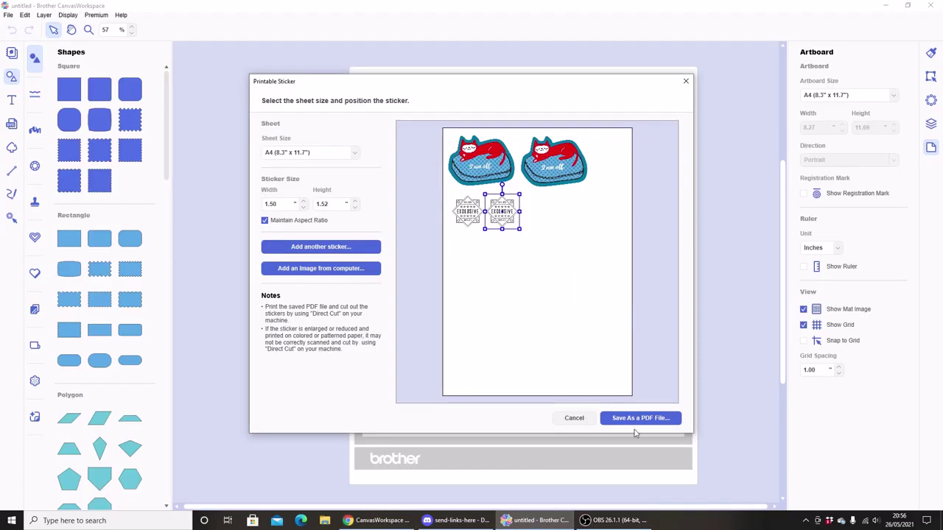
Save the sticker sheet as PDF named 'stickers' on the Desktop.
{"action": "left_click", "coordinate": [643, 419]}
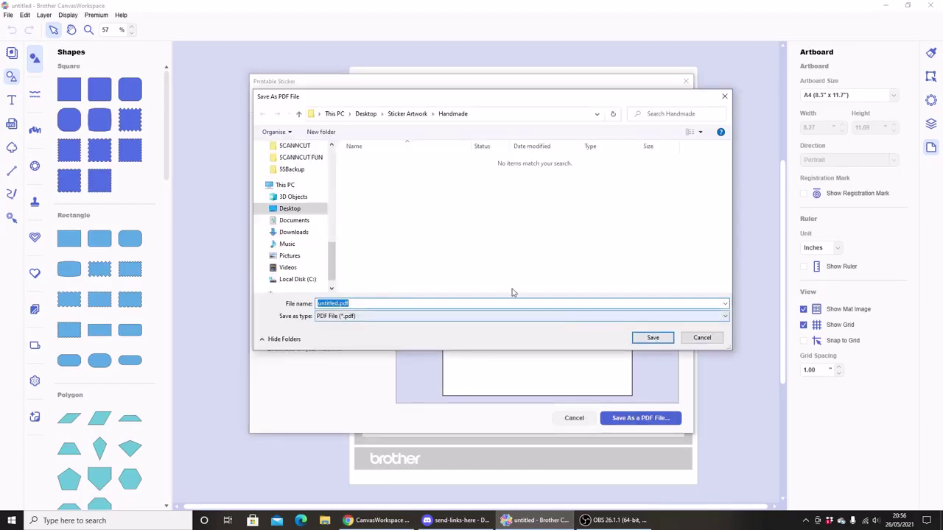
{"action": "left_click", "coordinate": [289, 209]}
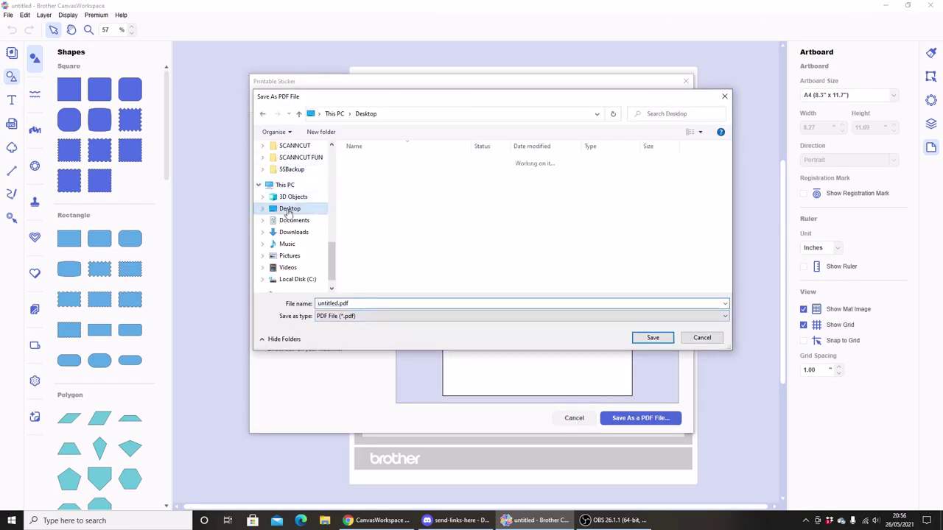
{"action": "left_click", "coordinate": [358, 304]}
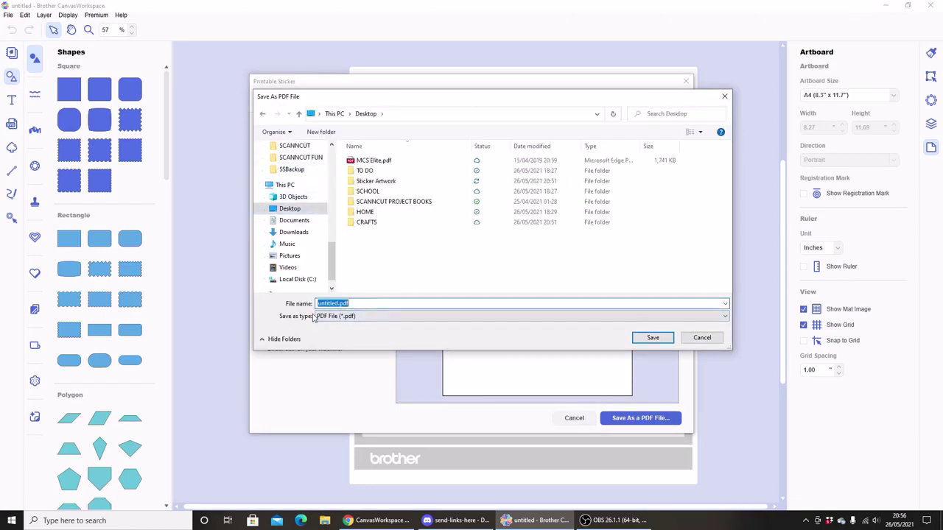
{"action": "type", "text": "stickers"}
{"action": "left_click", "coordinate": [651, 338]}
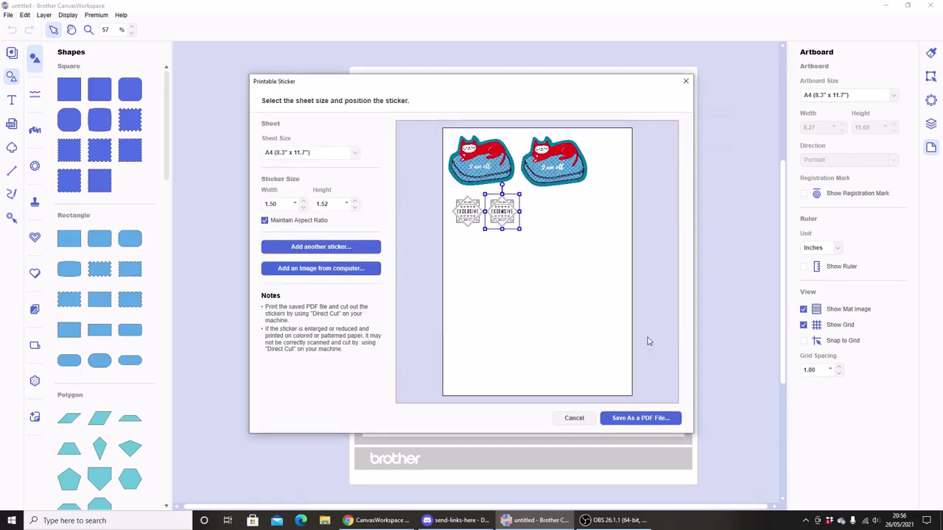
Deselect the badge sticker by clicking an empty area of the sheet.
{"action": "left_click", "coordinate": [649, 341]}
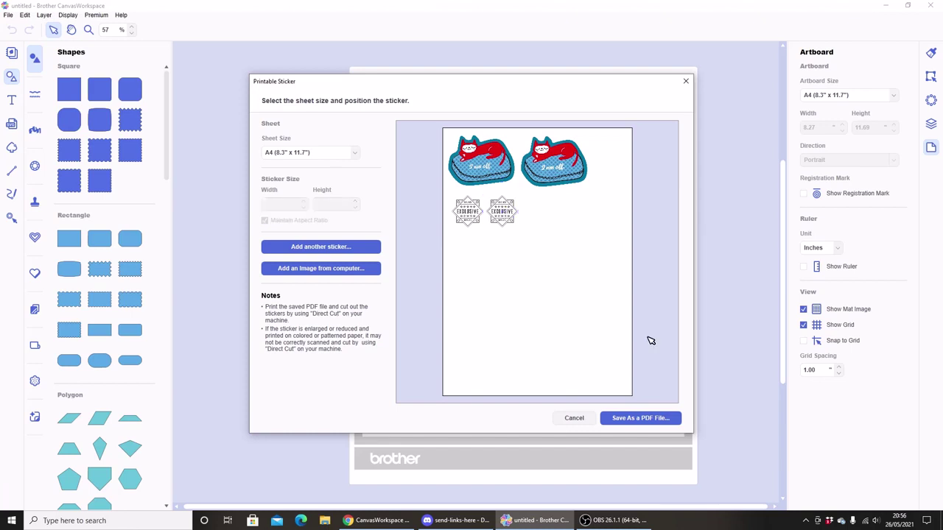